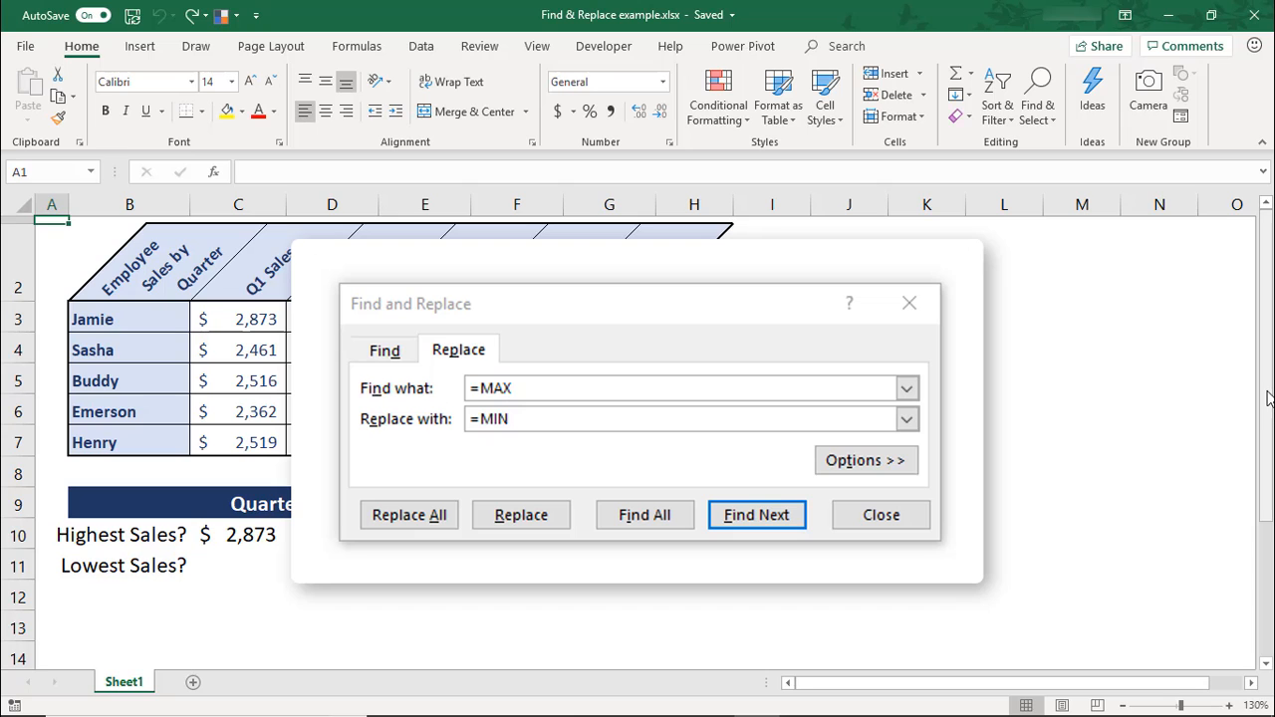
key(Escape)
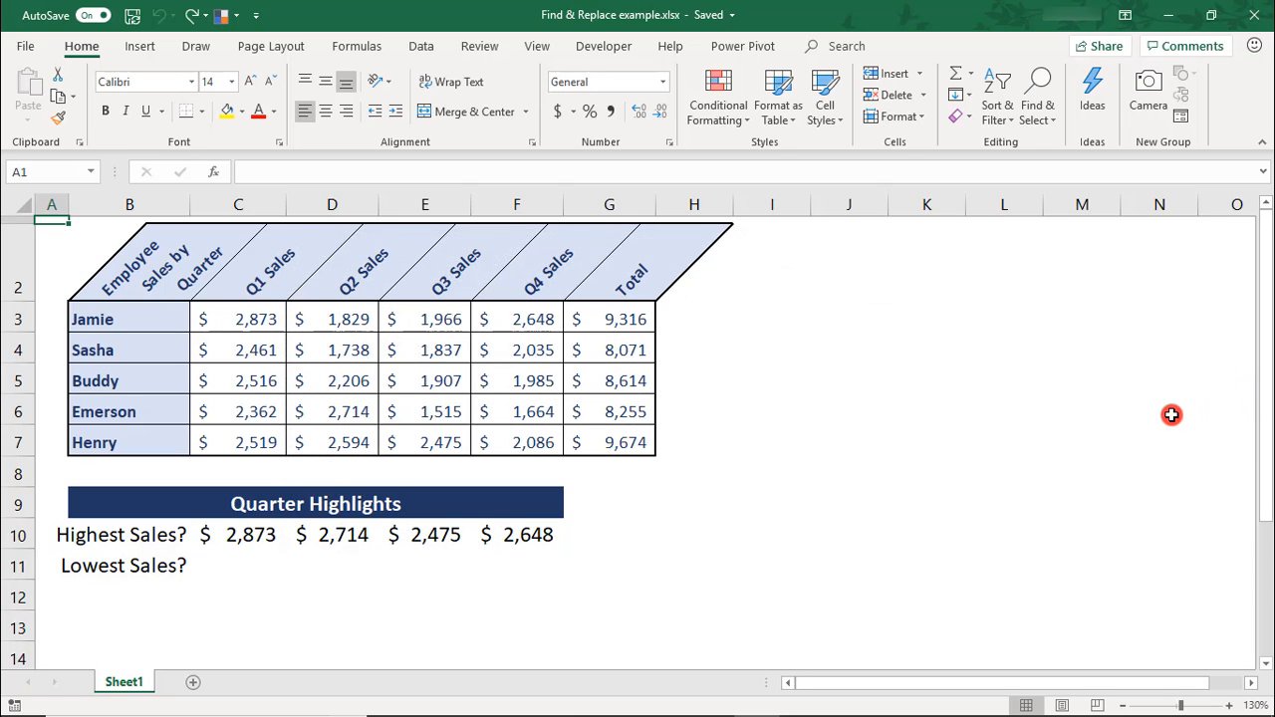
click(1054, 133)
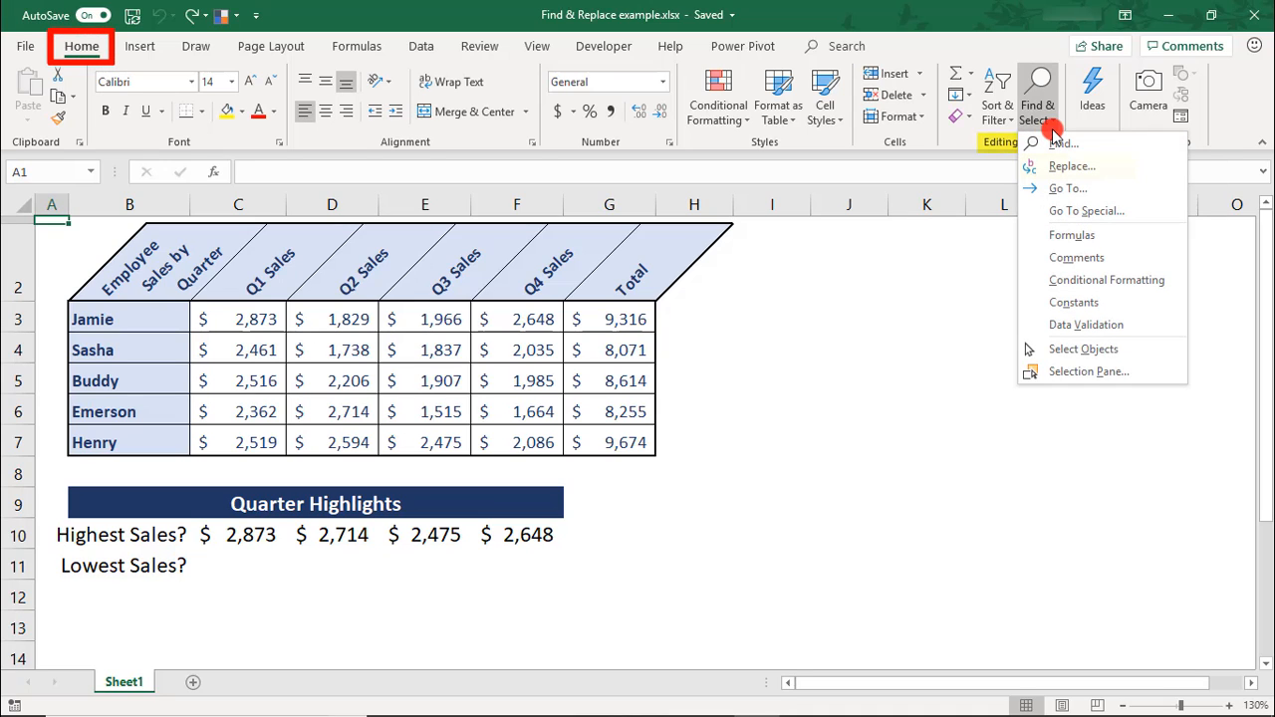
click(884, 336)
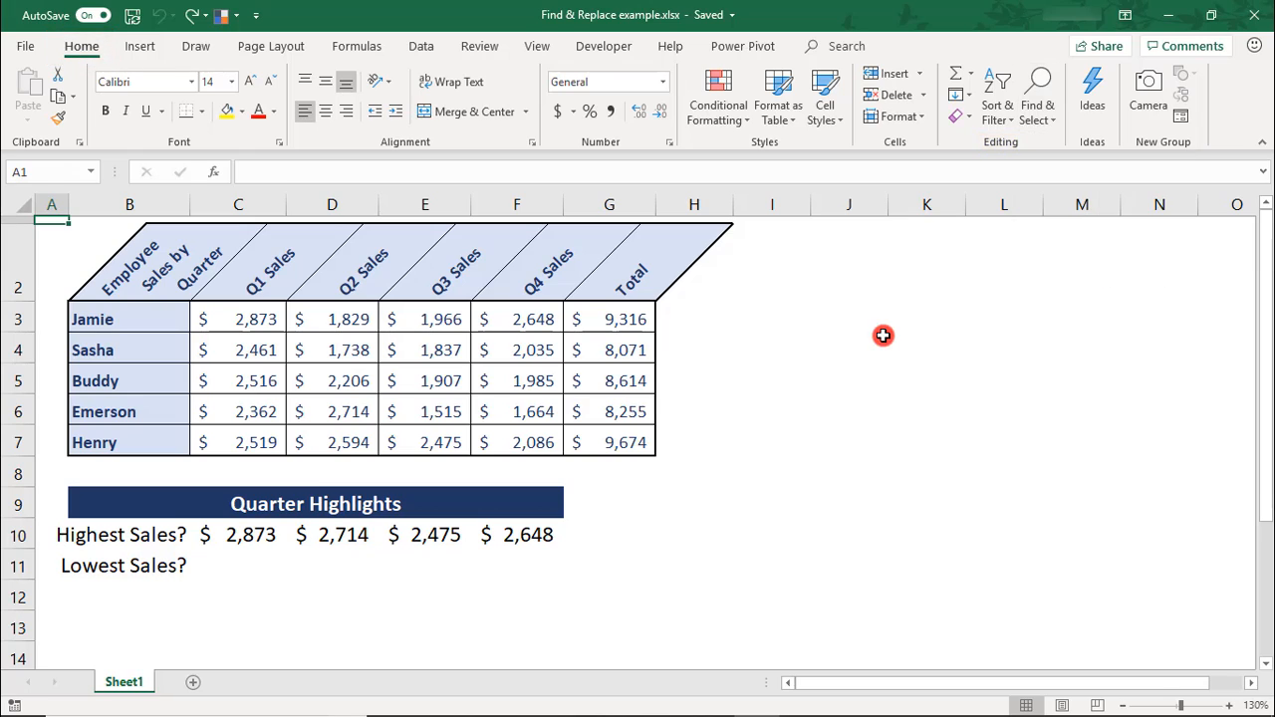
key(ctrl+h)
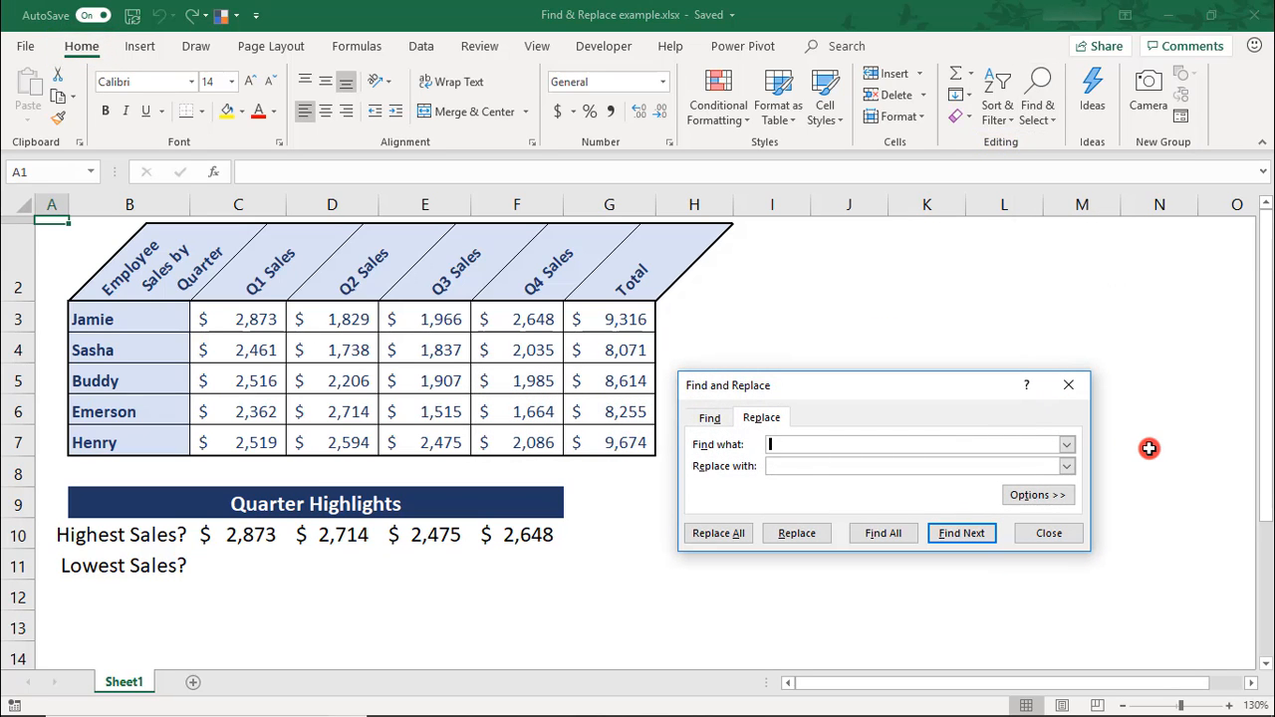
key(Escape)
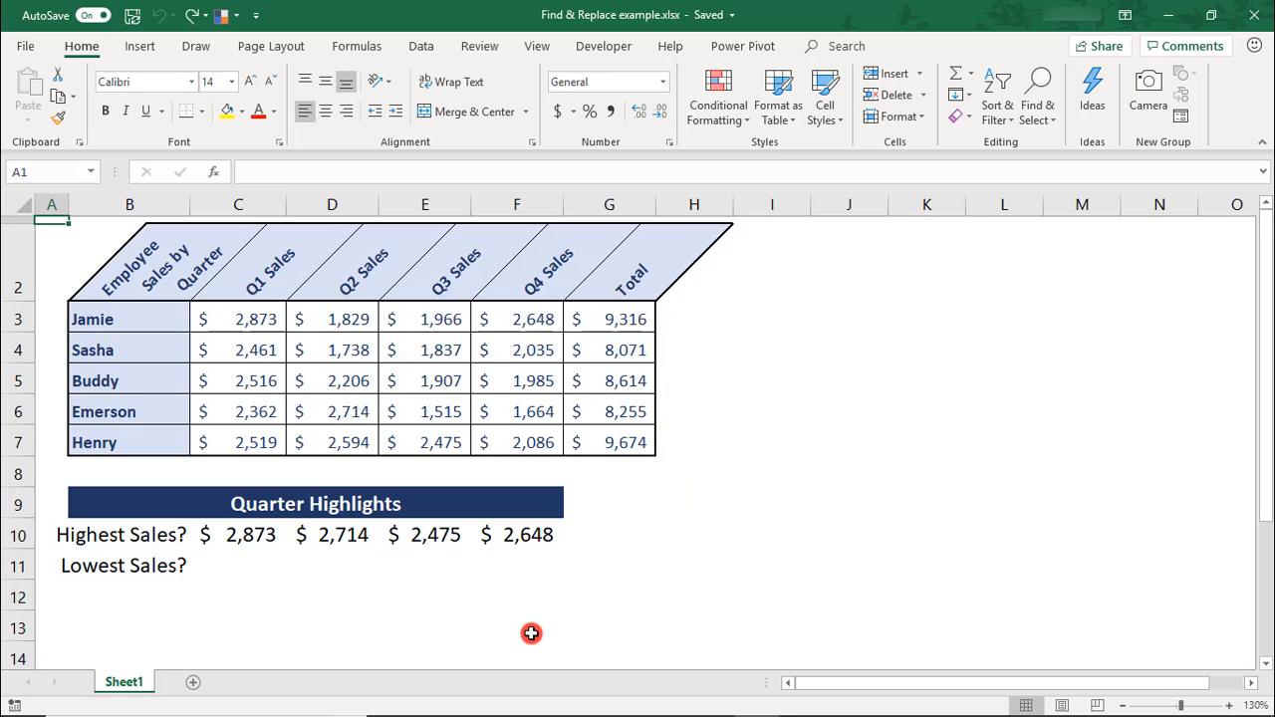
Copy the Highest Sales formulas in C10:F10 into the Lowest Sales row, C11:F11.
click(249, 566)
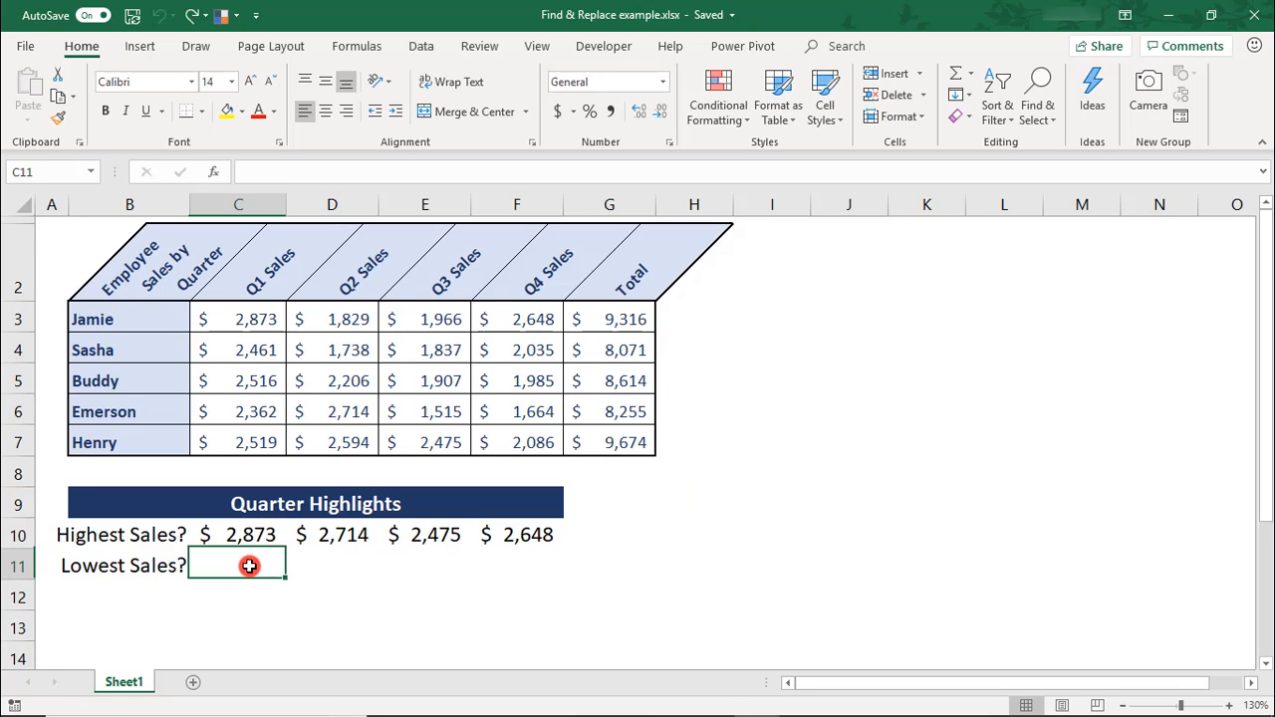
key(Up)
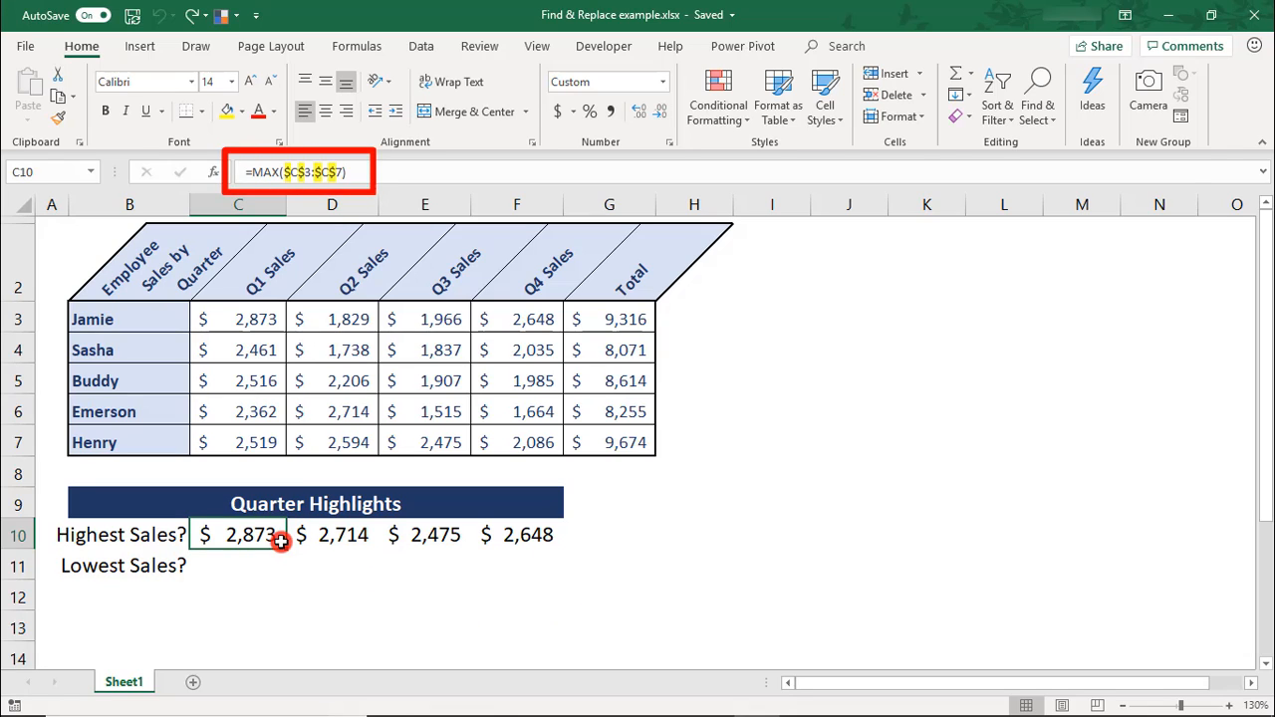
drag(280, 541, 523, 538)
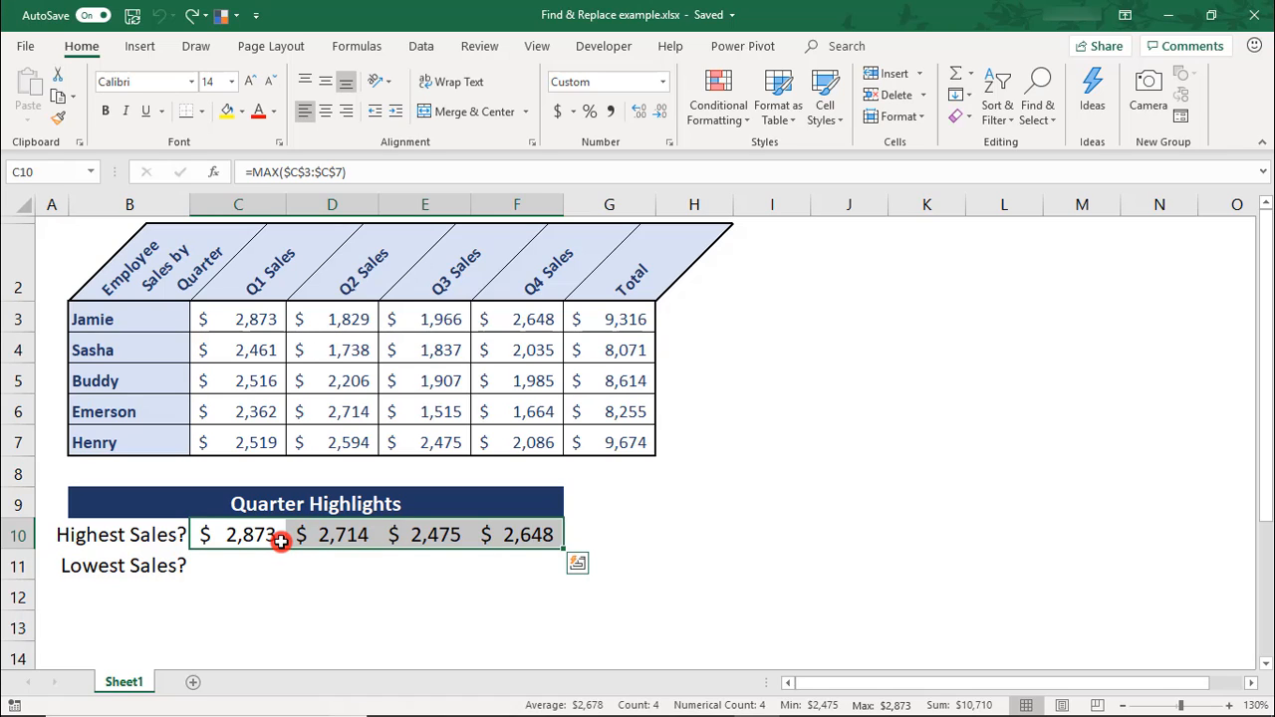
key(ctrl+c)
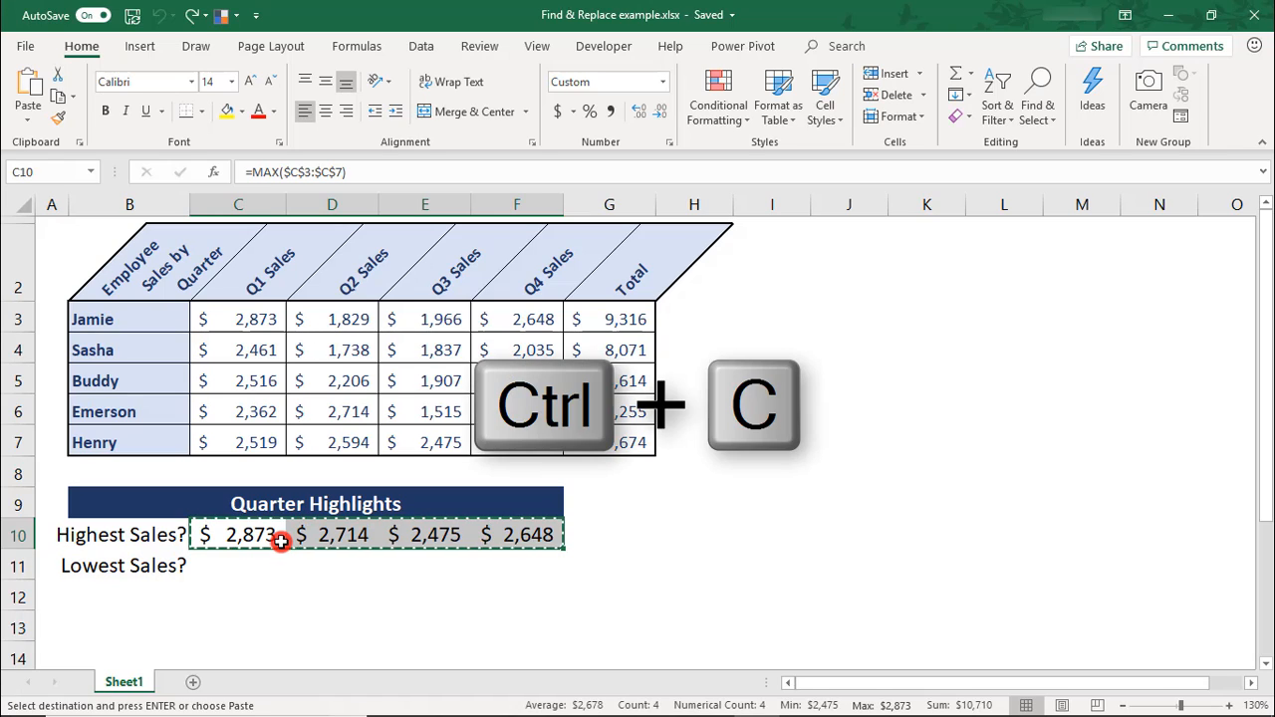
key(Down)
key(ctrl+v)
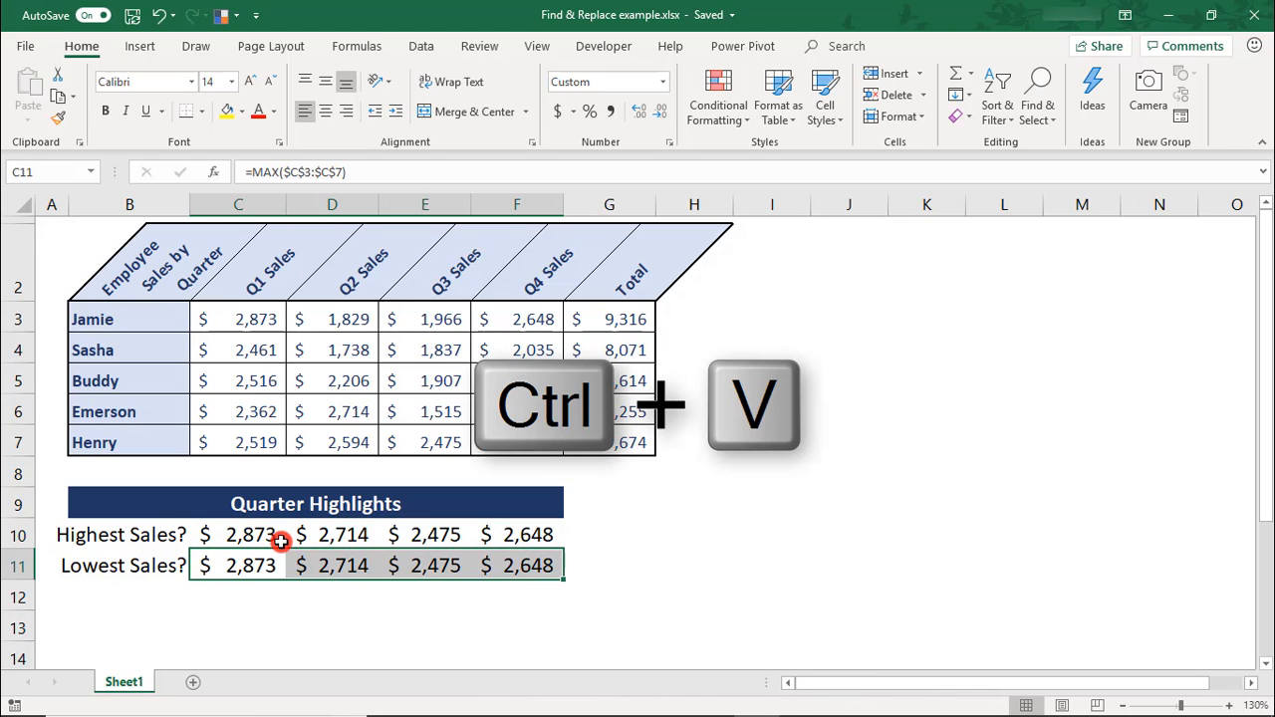
Replace all occurrences of MAX with MIN in the Lowest Sales formulas in C11:F11, and close Find and Replace.
key(ctrl+h)
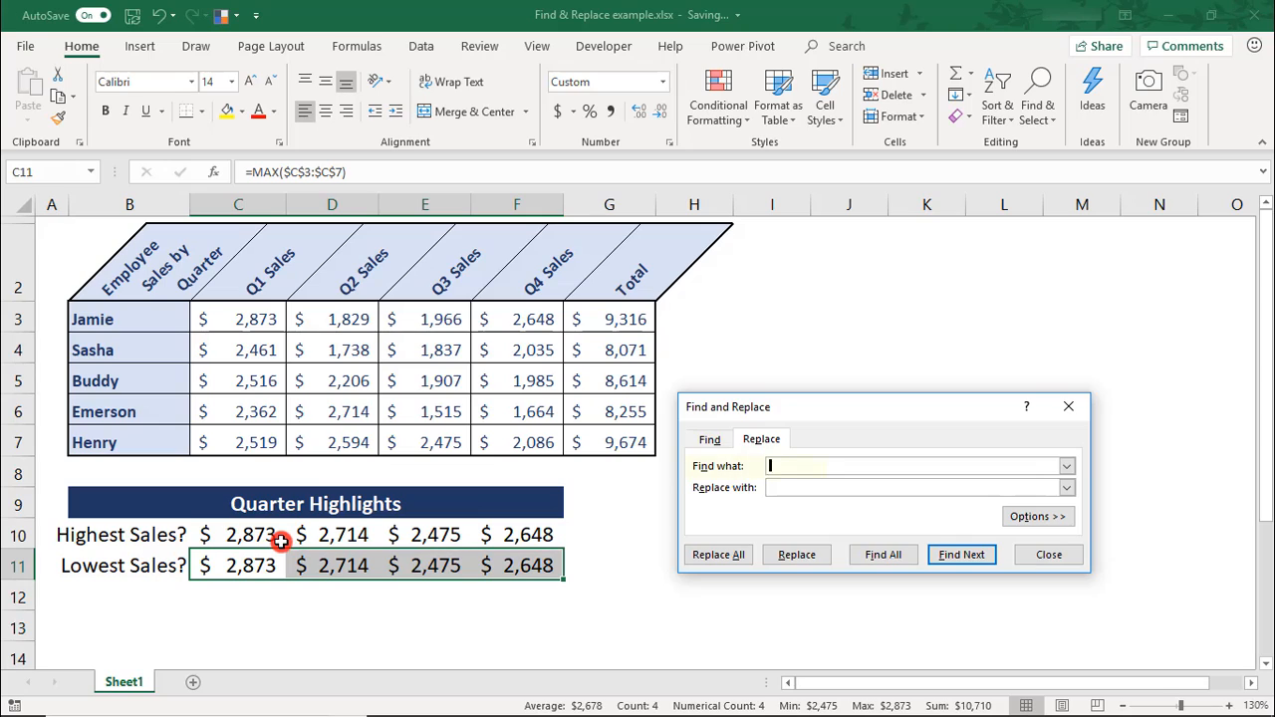
text(MAX)
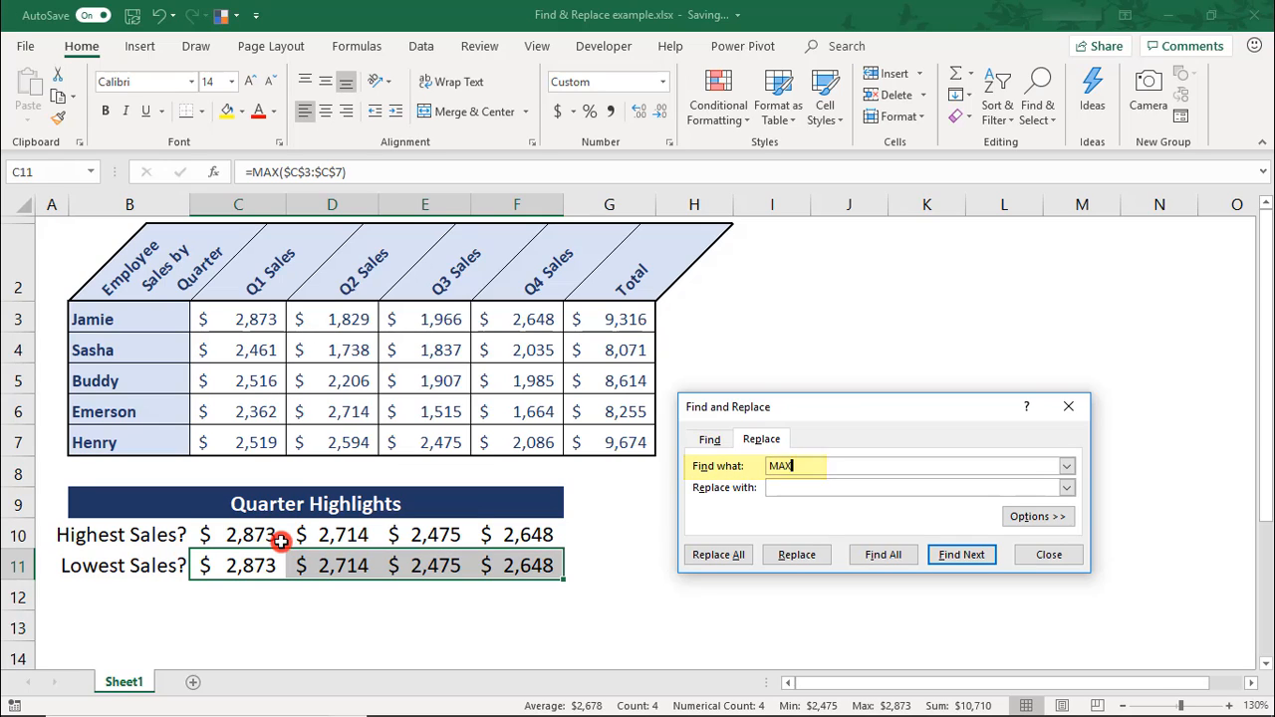
key(Tab)
text(MIN)
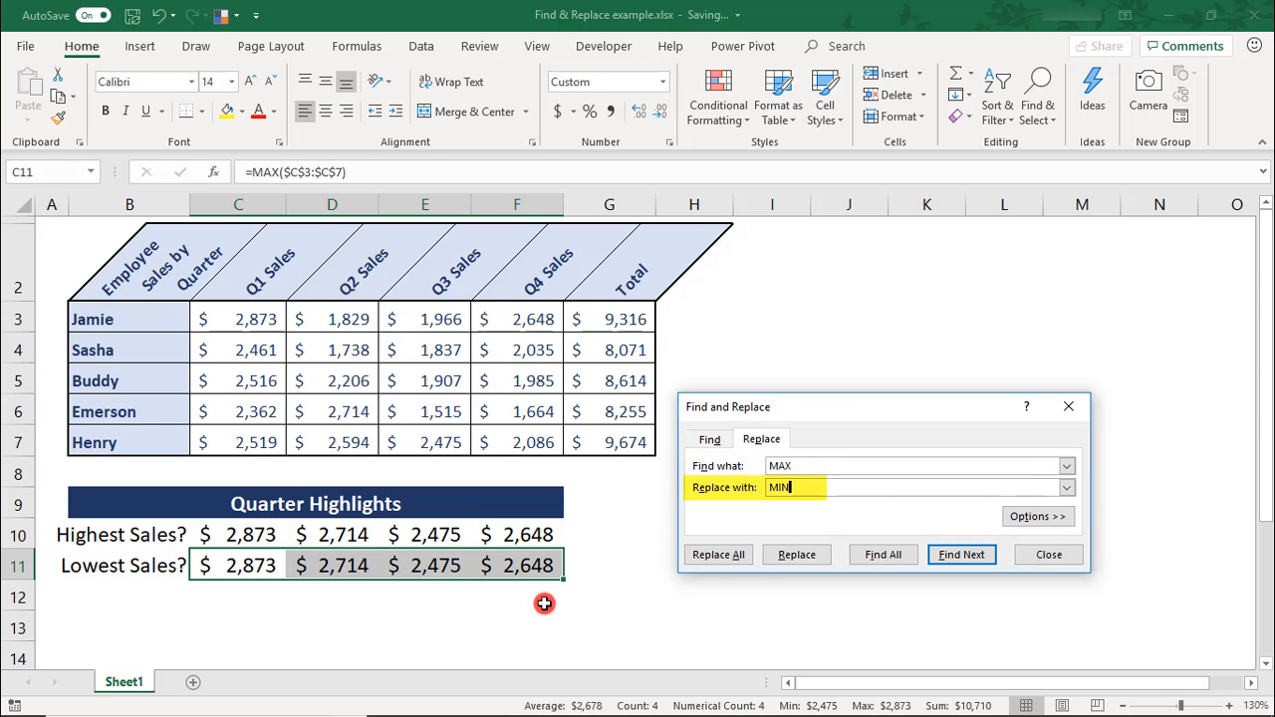
click(742, 554)
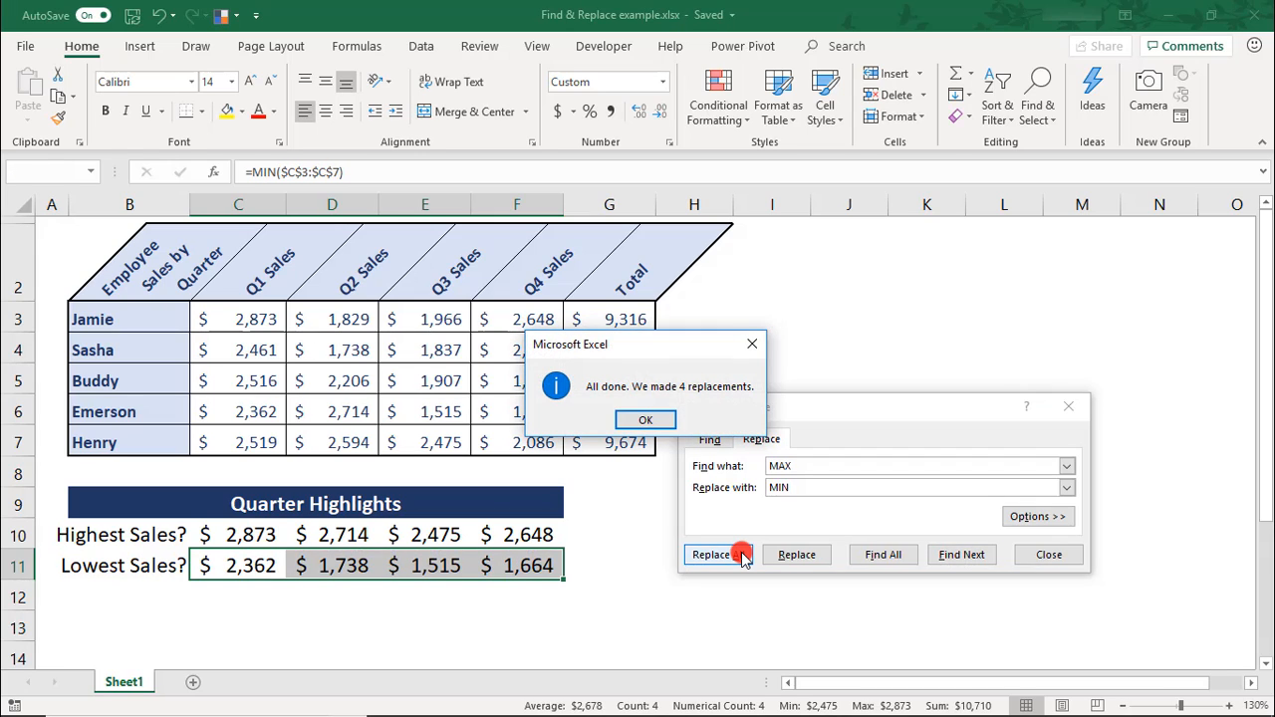
click(626, 419)
click(1040, 555)
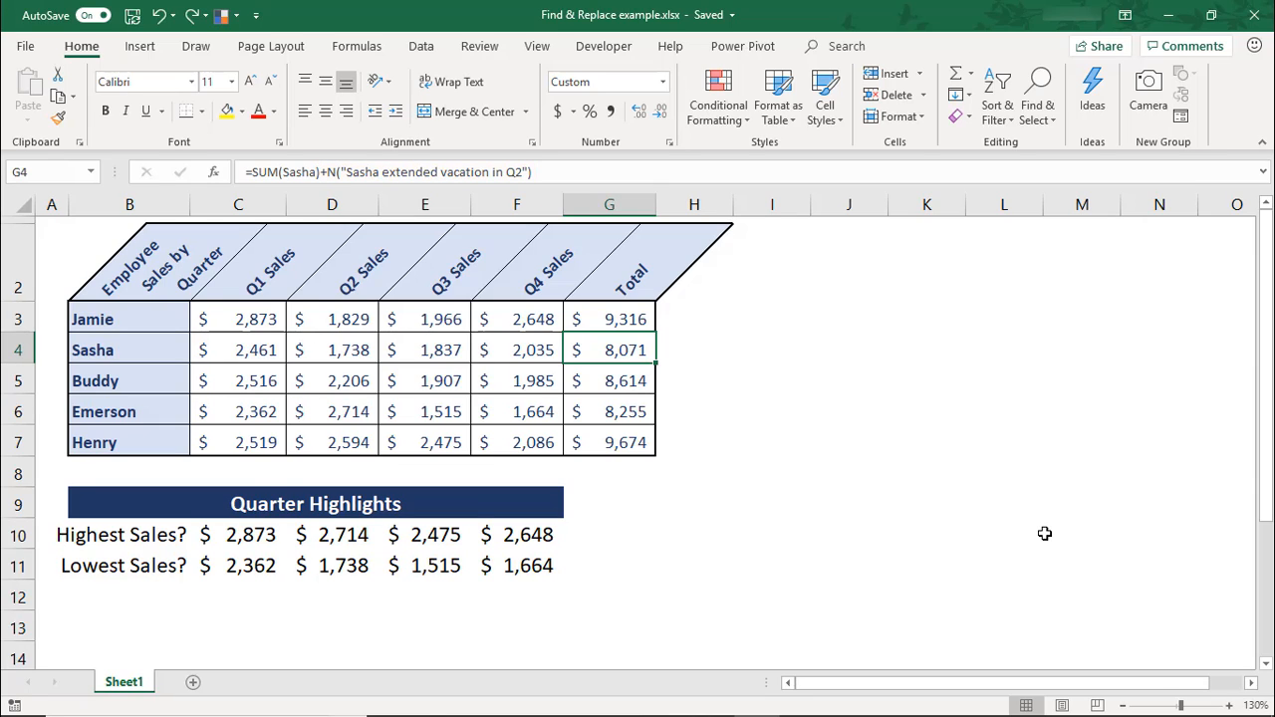
Set up a replacement of "vacation" with "sabbatical", find all matches and go to each matching cell.
key(ctrl+h)
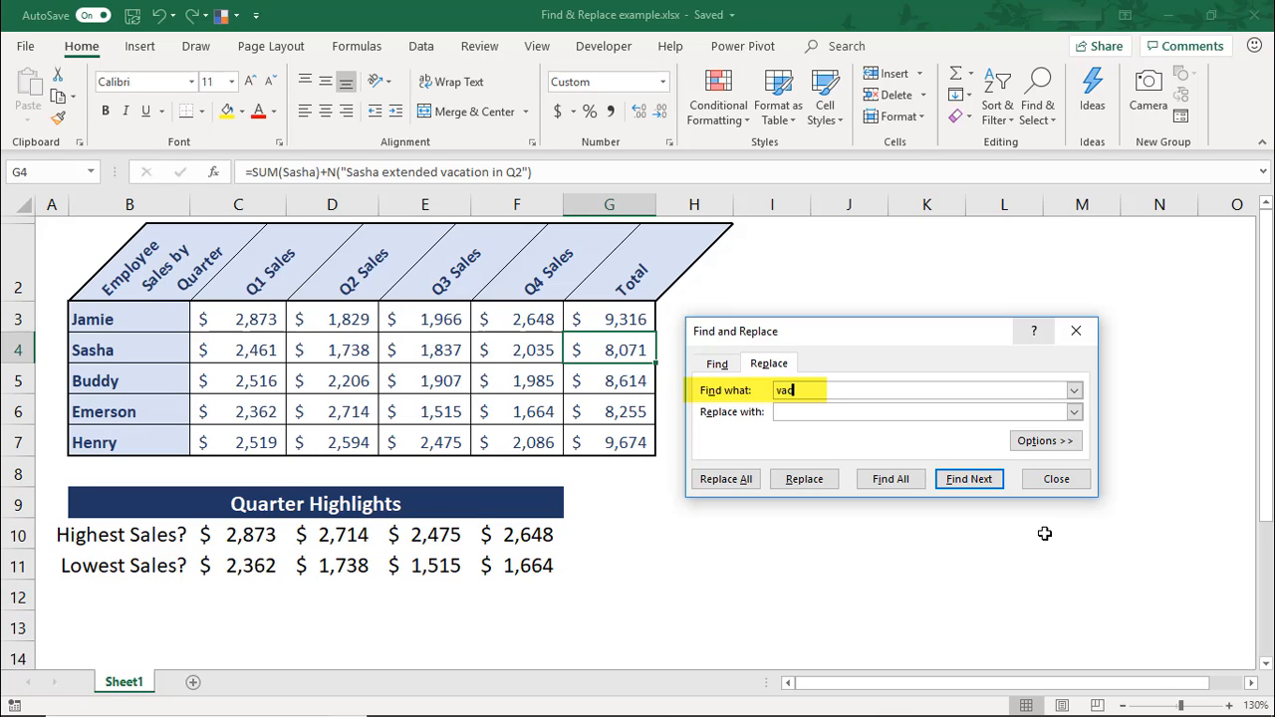
text(ation)
key(Tab)
text(sabbatical)
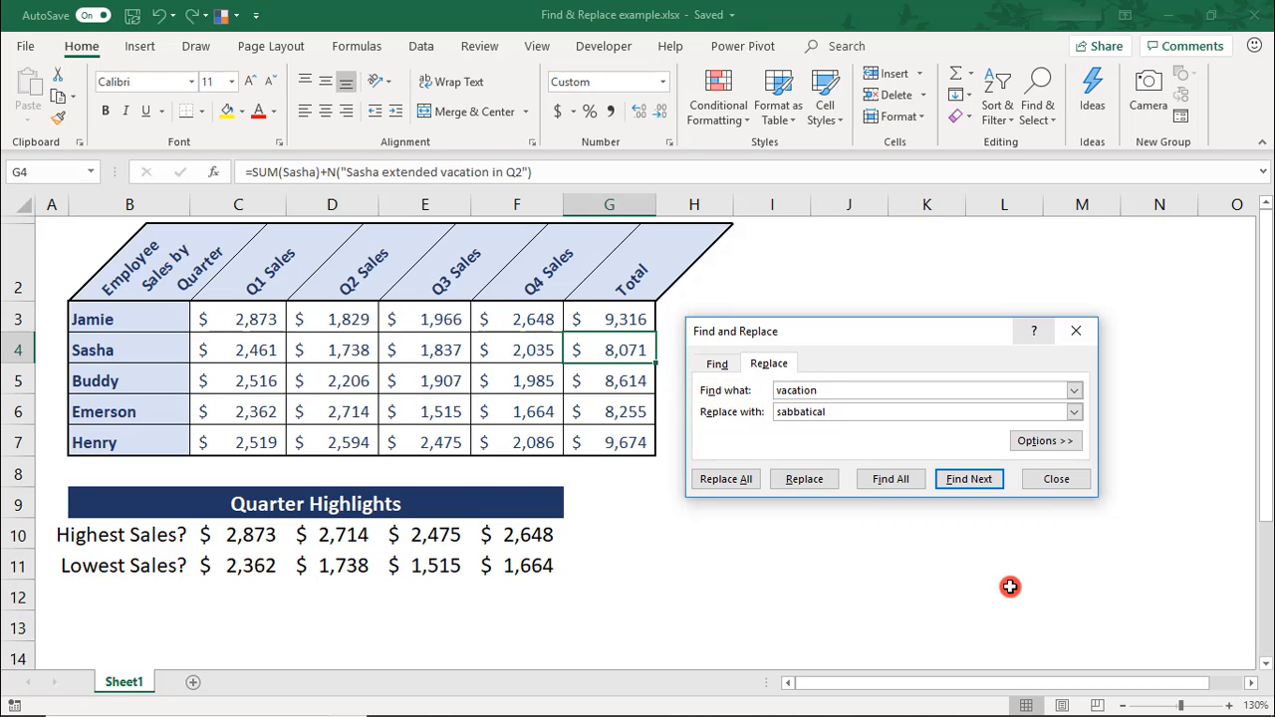
click(899, 480)
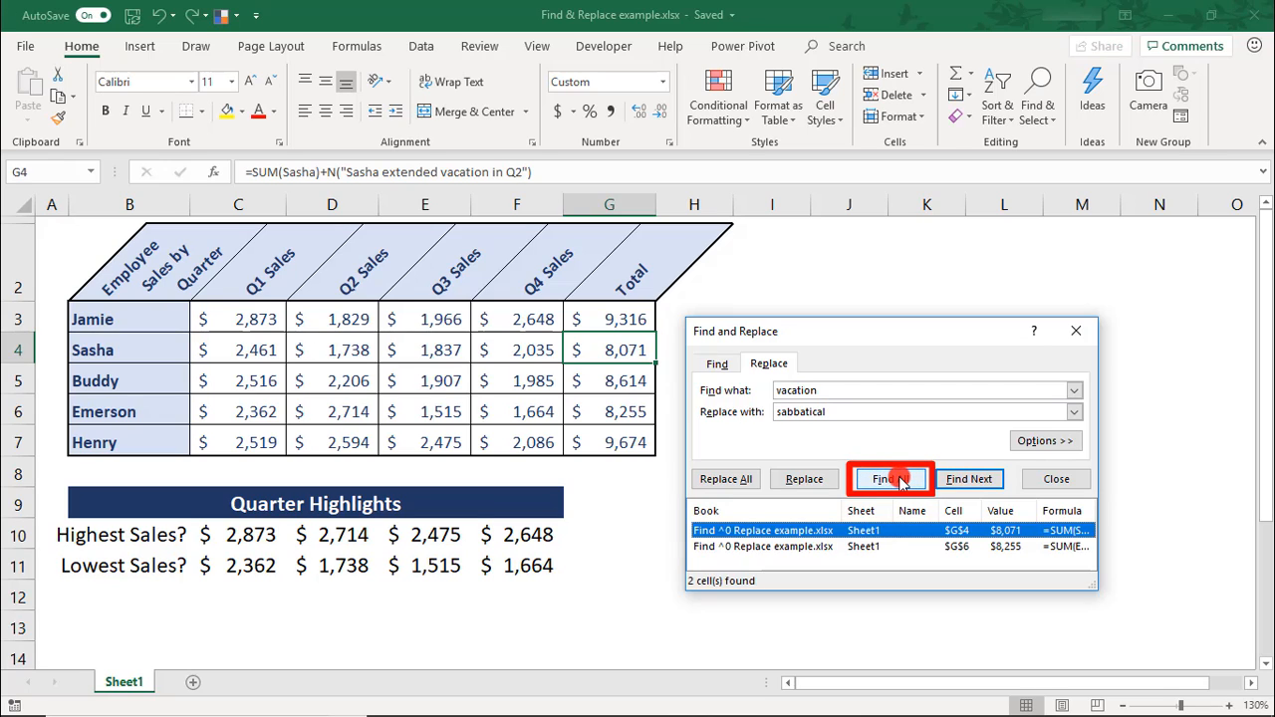
click(786, 530)
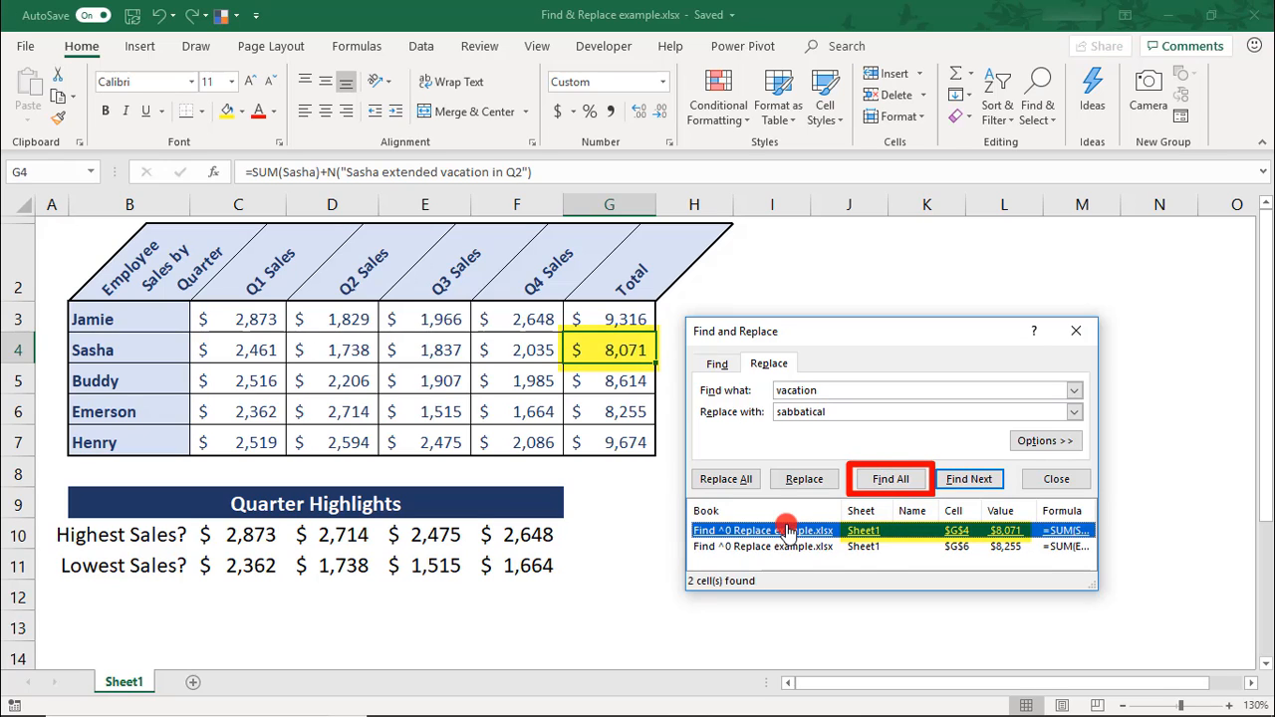
click(787, 546)
Replace all occurrences of "vacation" with "sabbatical" and close Find and Replace.
click(745, 482)
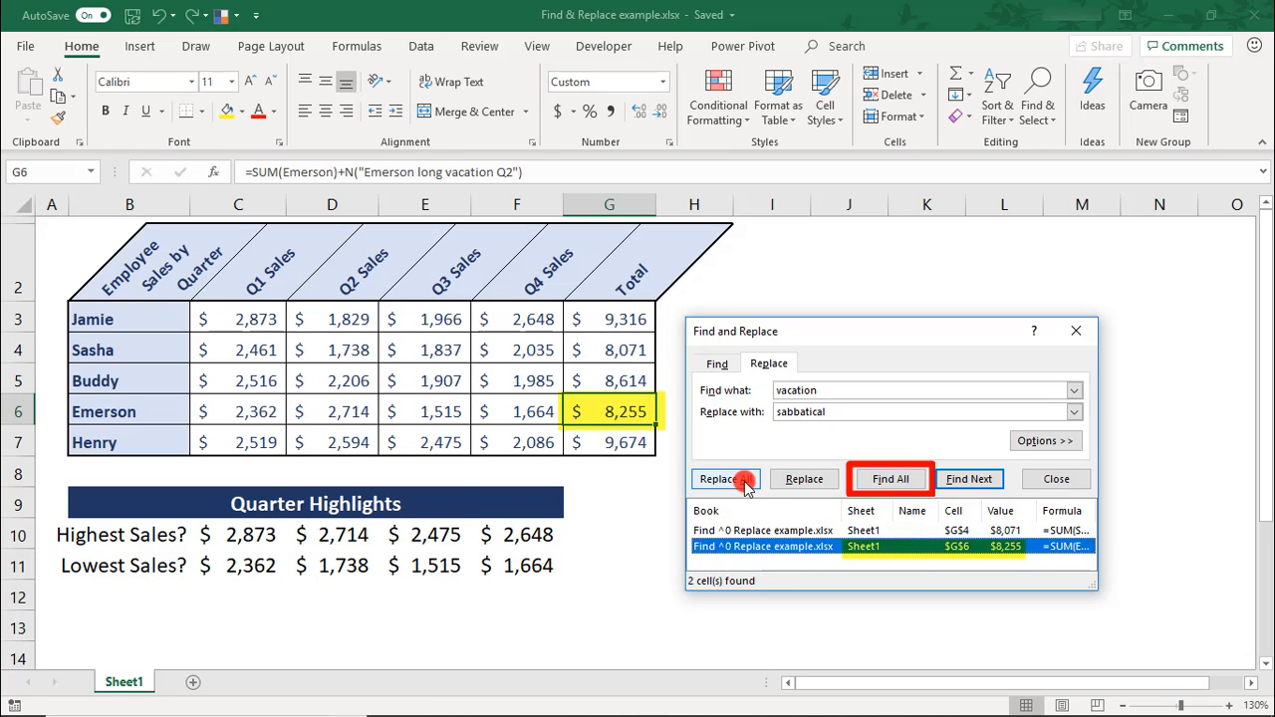
click(726, 419)
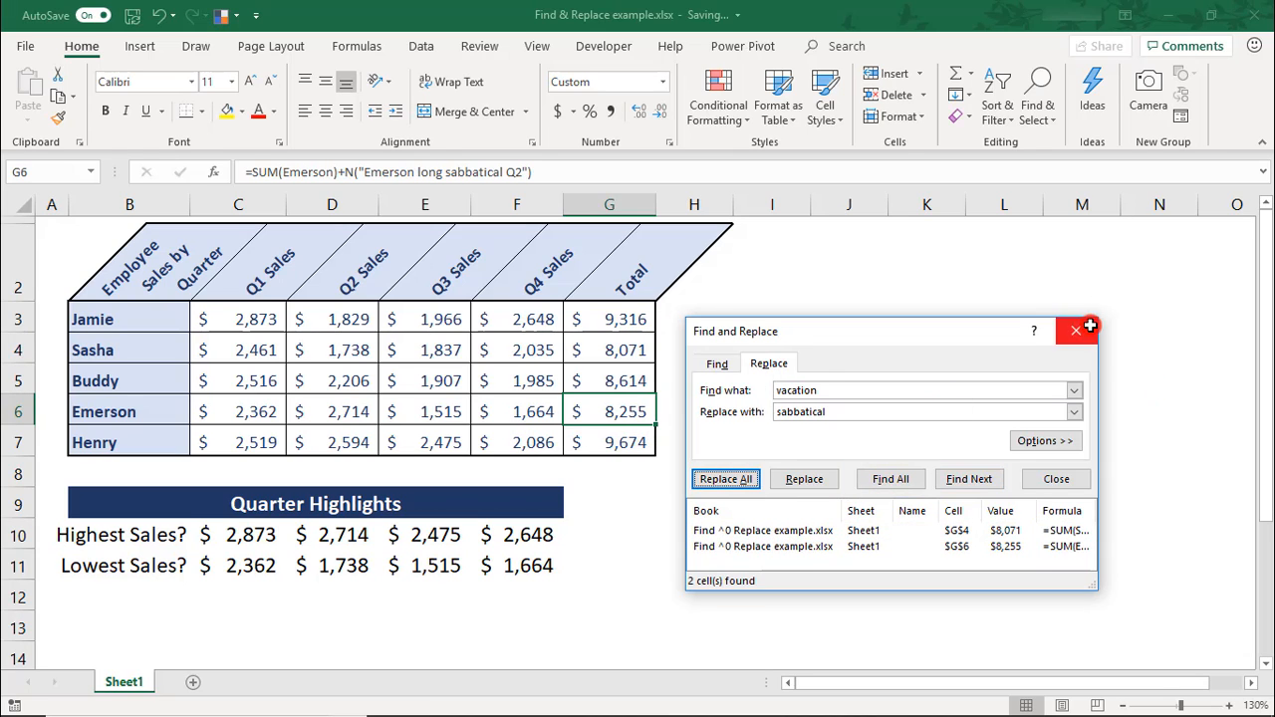
click(1075, 330)
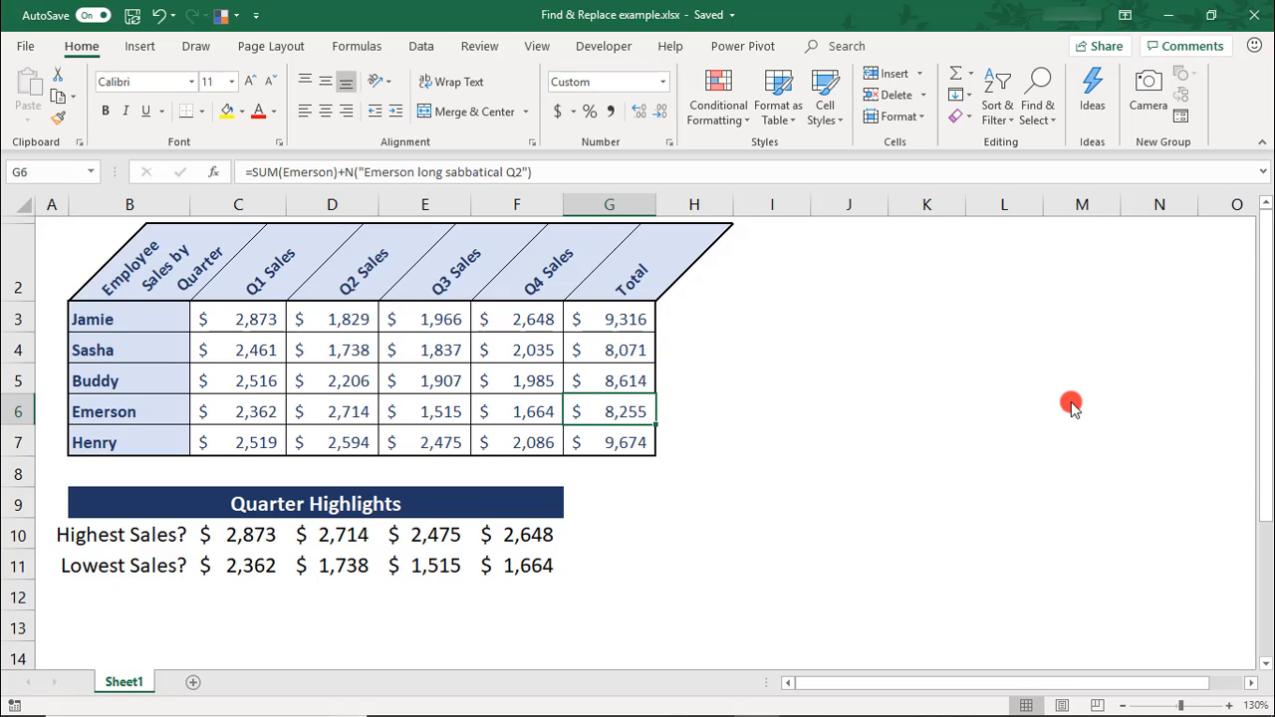
Reopen Find and Replace, clear both the search and replacement text, and expand the additional options.
key(ctrl+h)
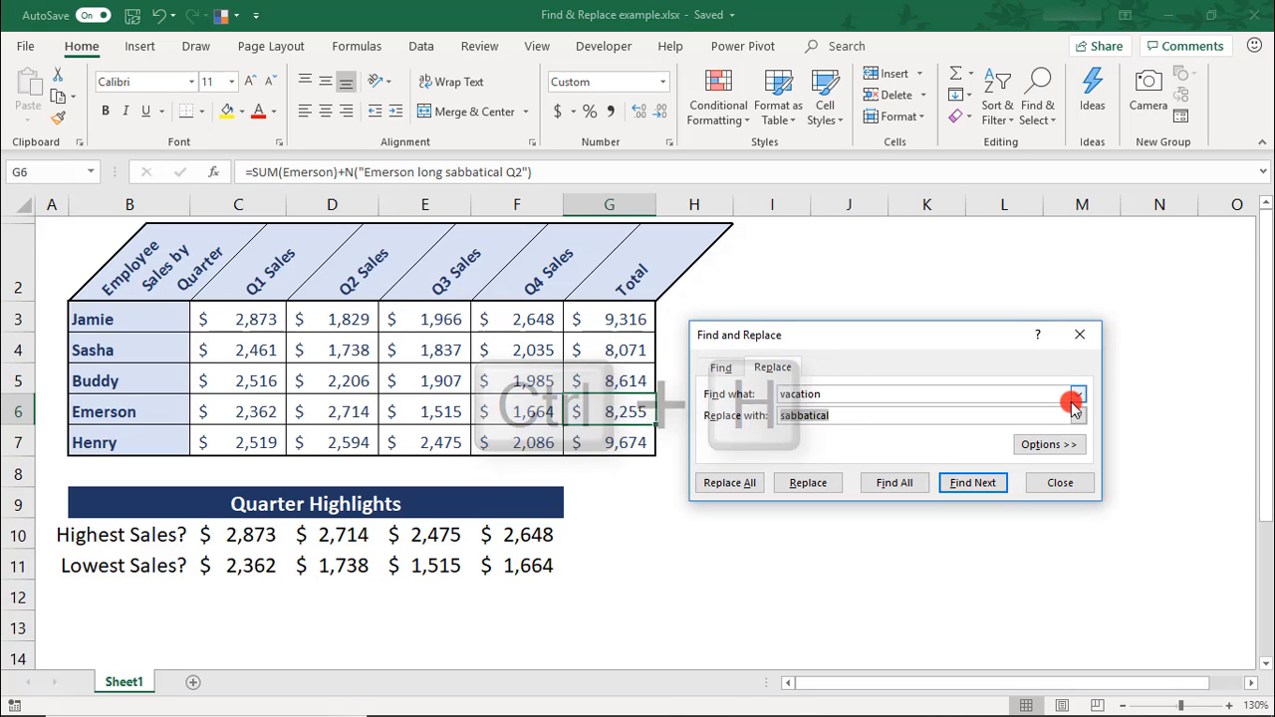
key(Delete)
key(shift+Tab)
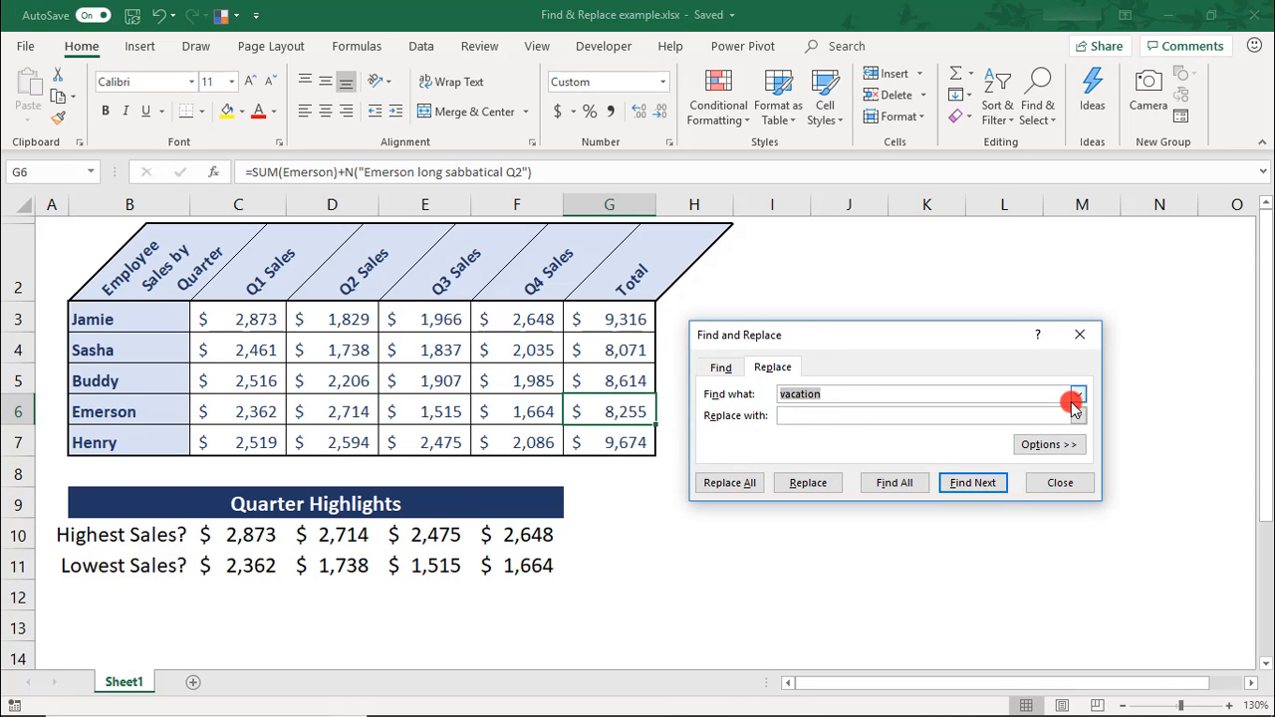
key(Delete)
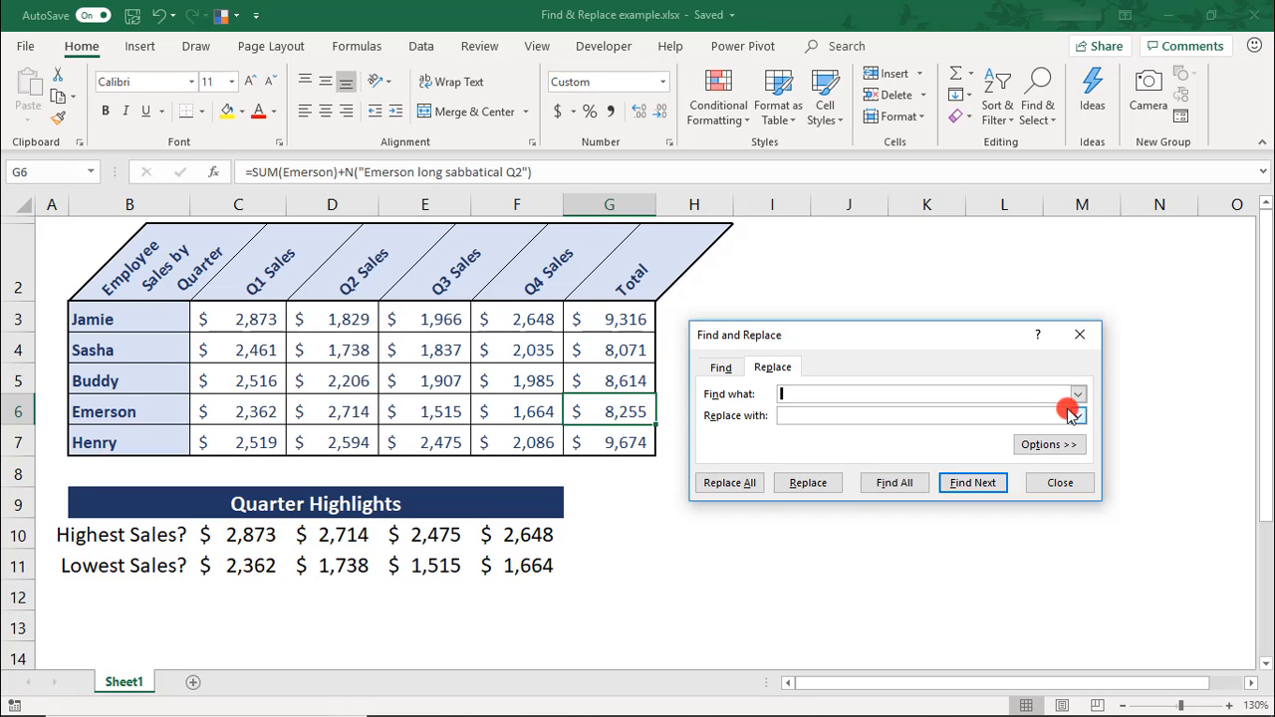
click(1072, 450)
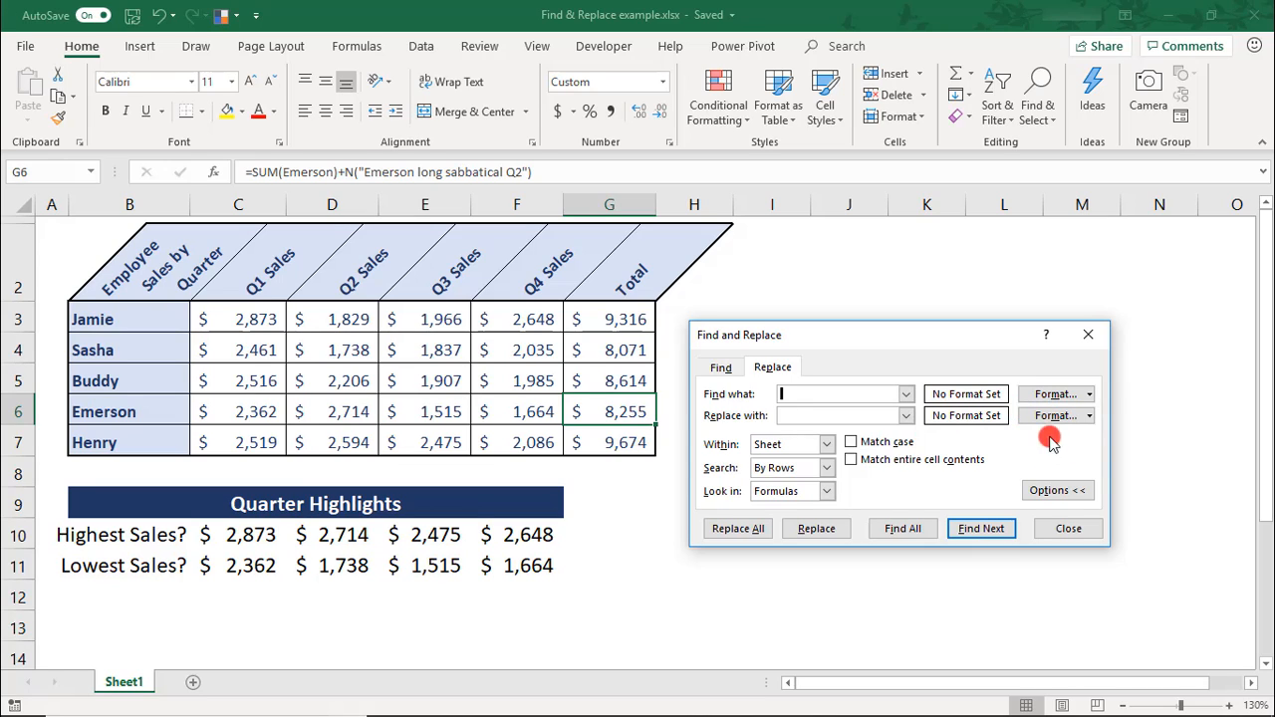
click(825, 444)
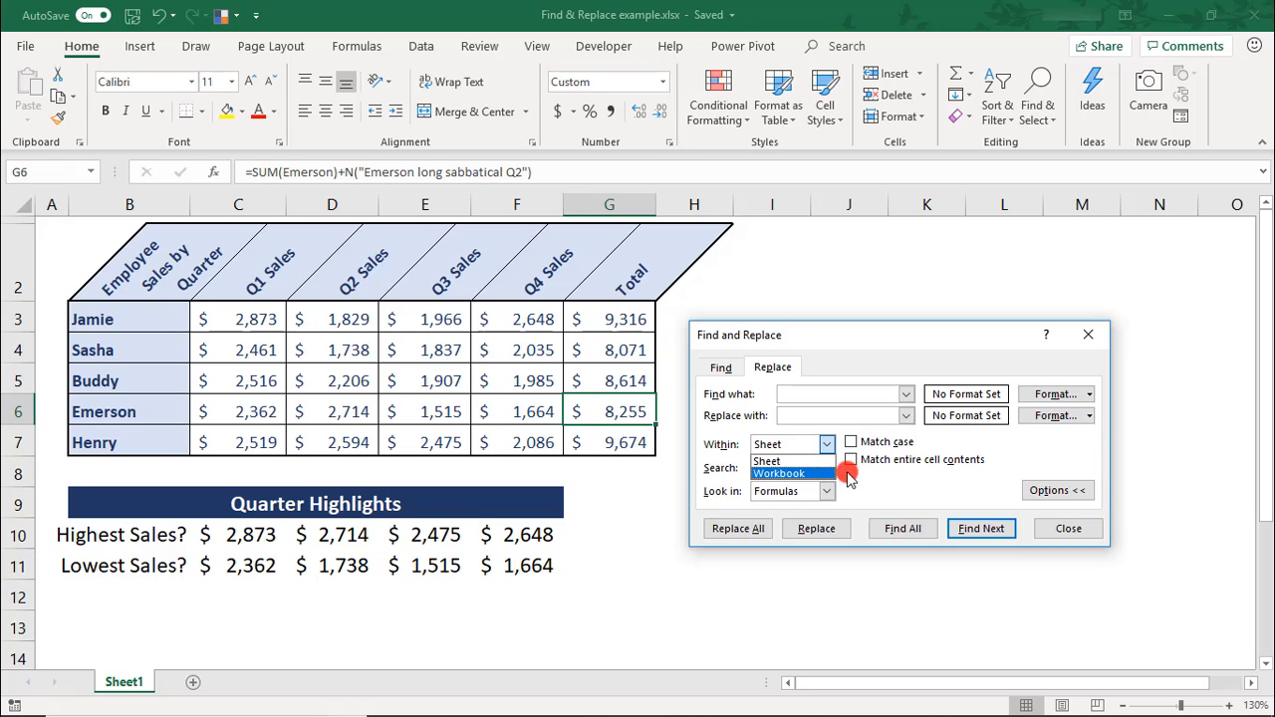
click(995, 478)
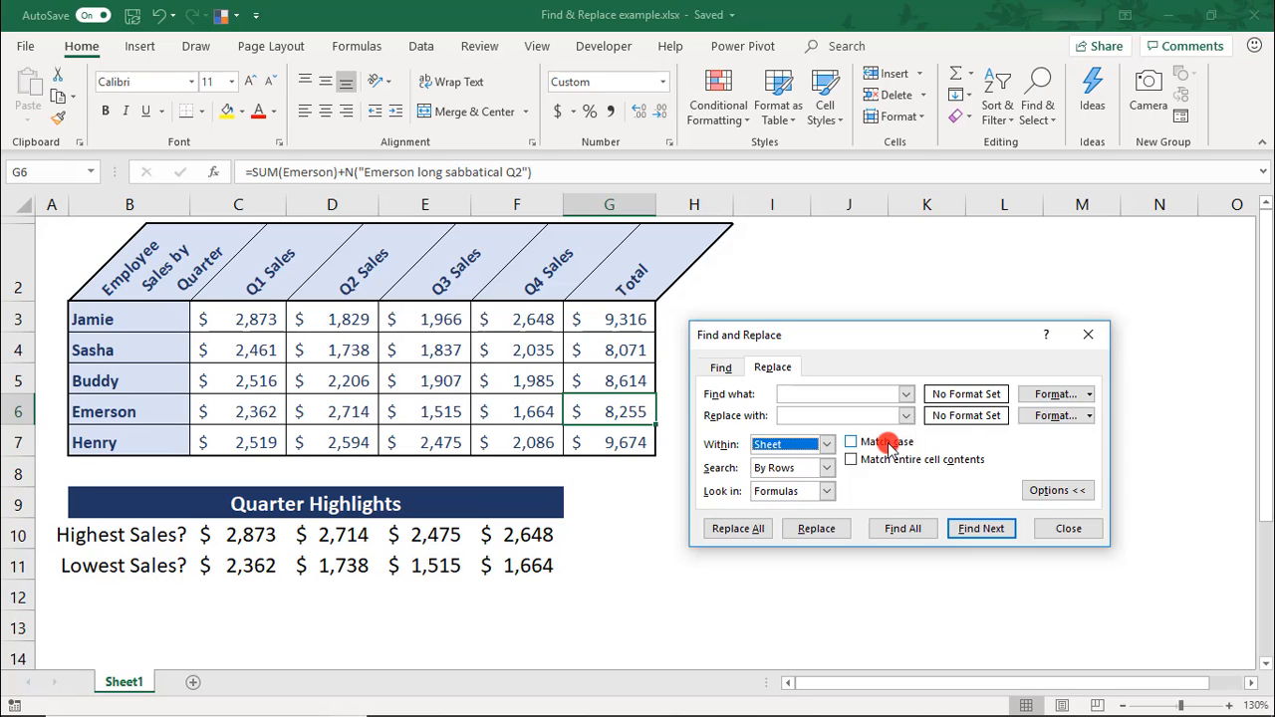
click(826, 467)
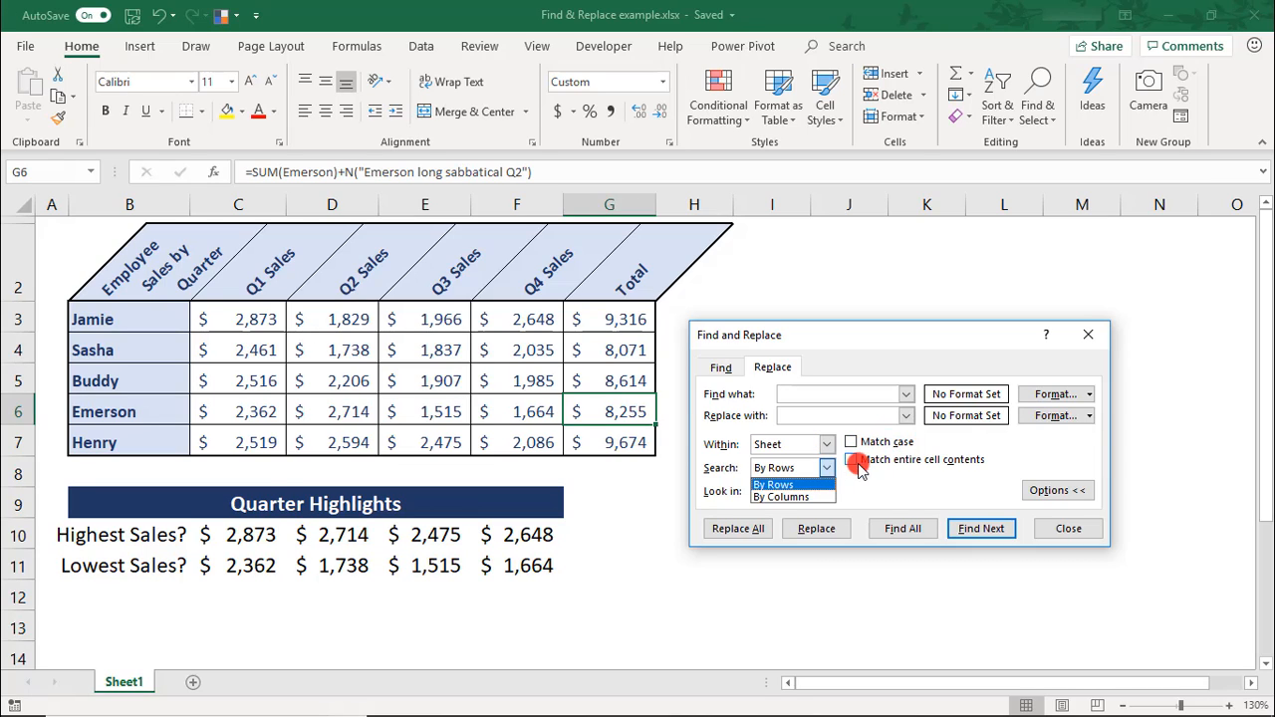
click(862, 478)
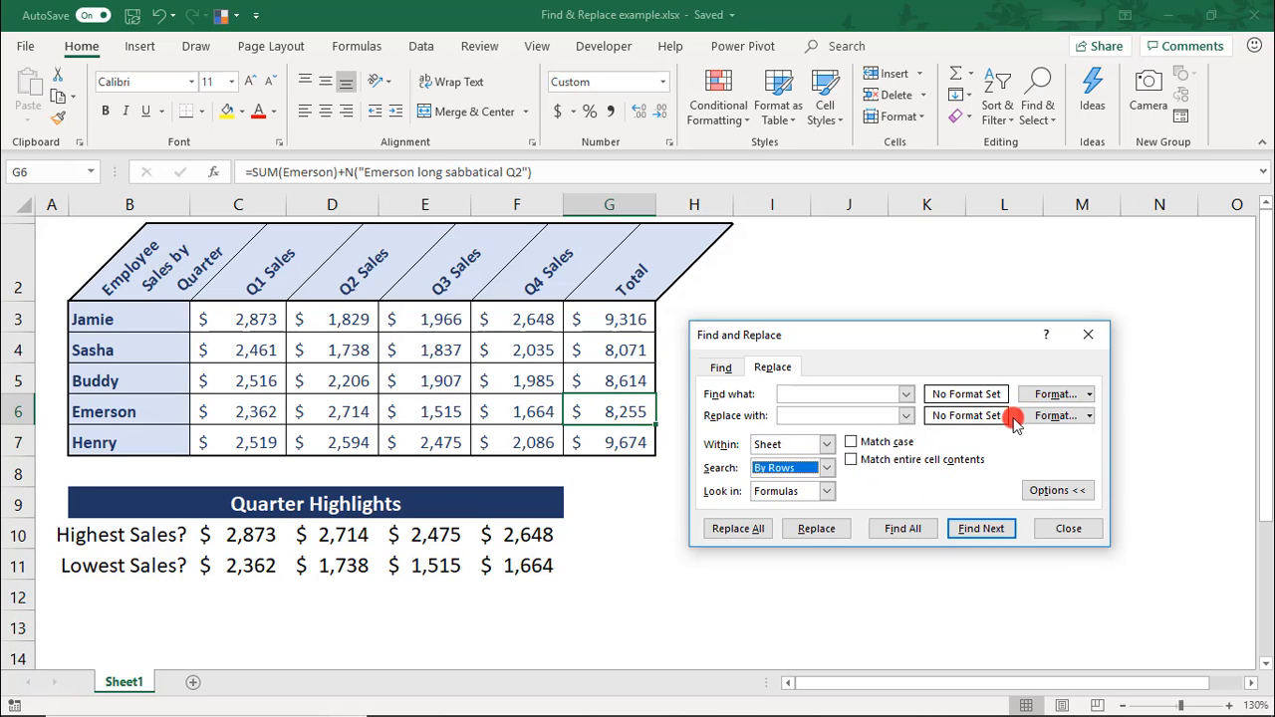
Define the search format as bold dark blue font with the lightest blue theme fill.
click(1064, 395)
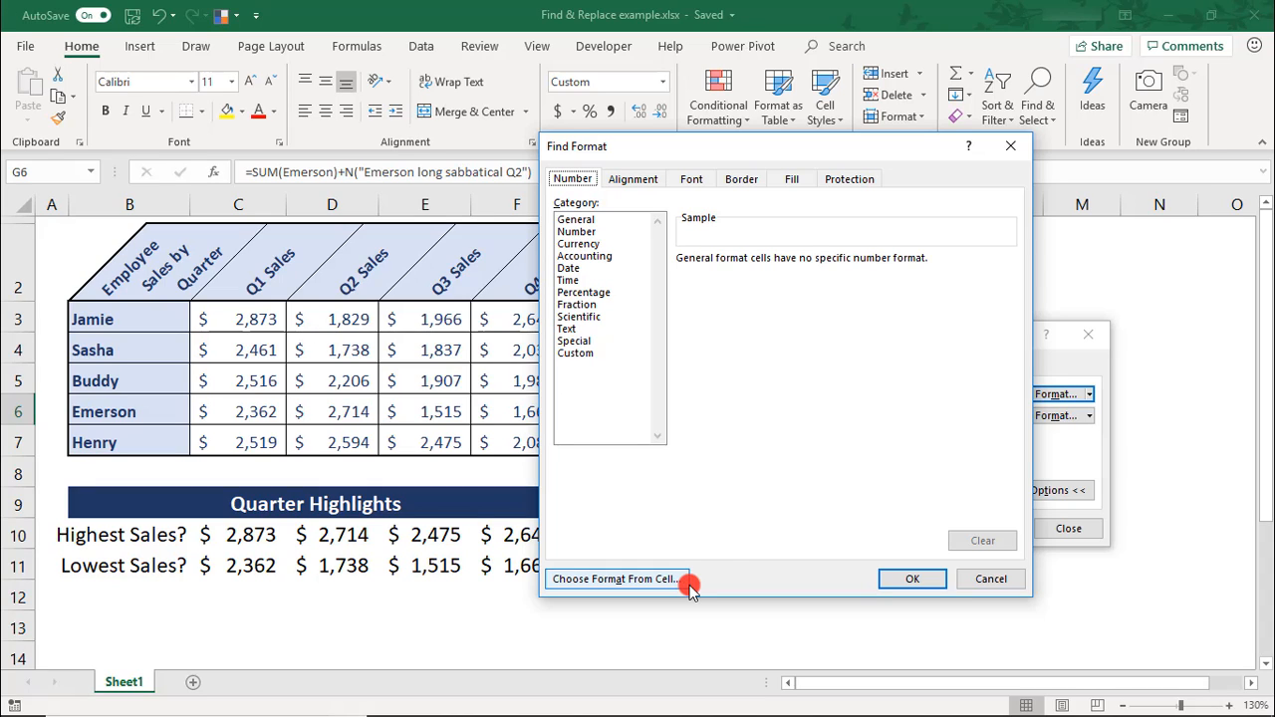
click(690, 181)
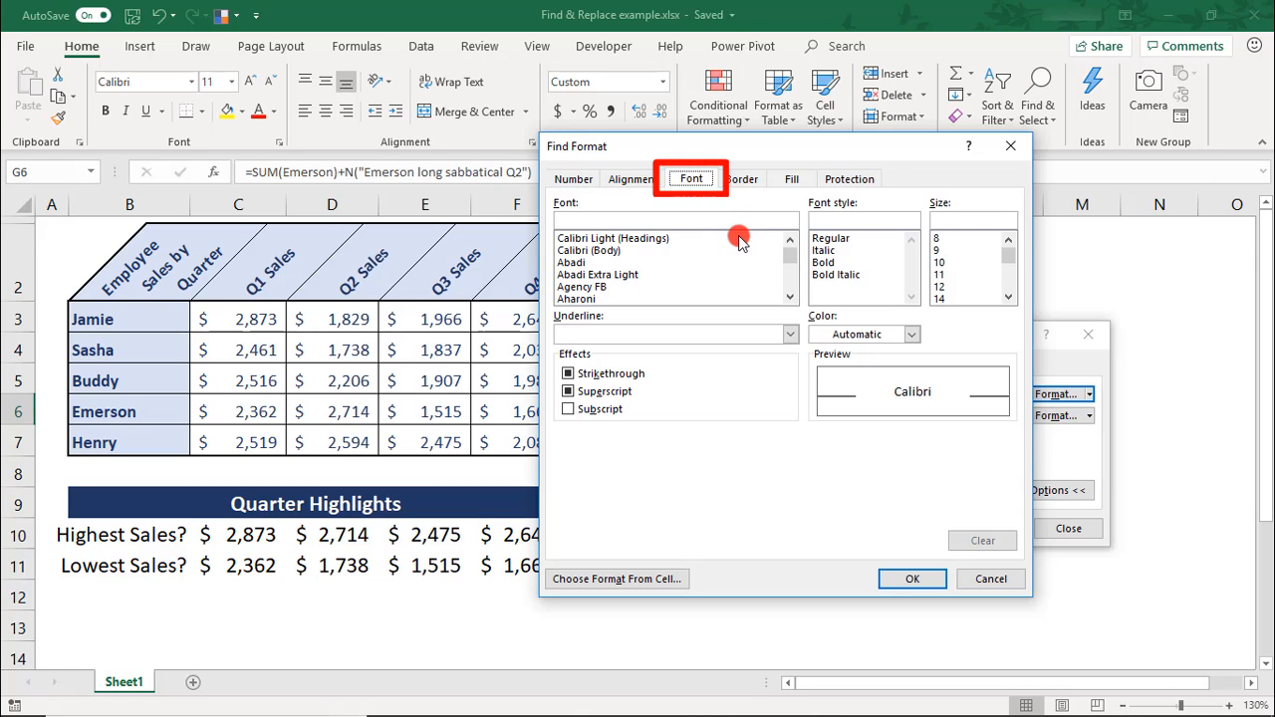
click(834, 339)
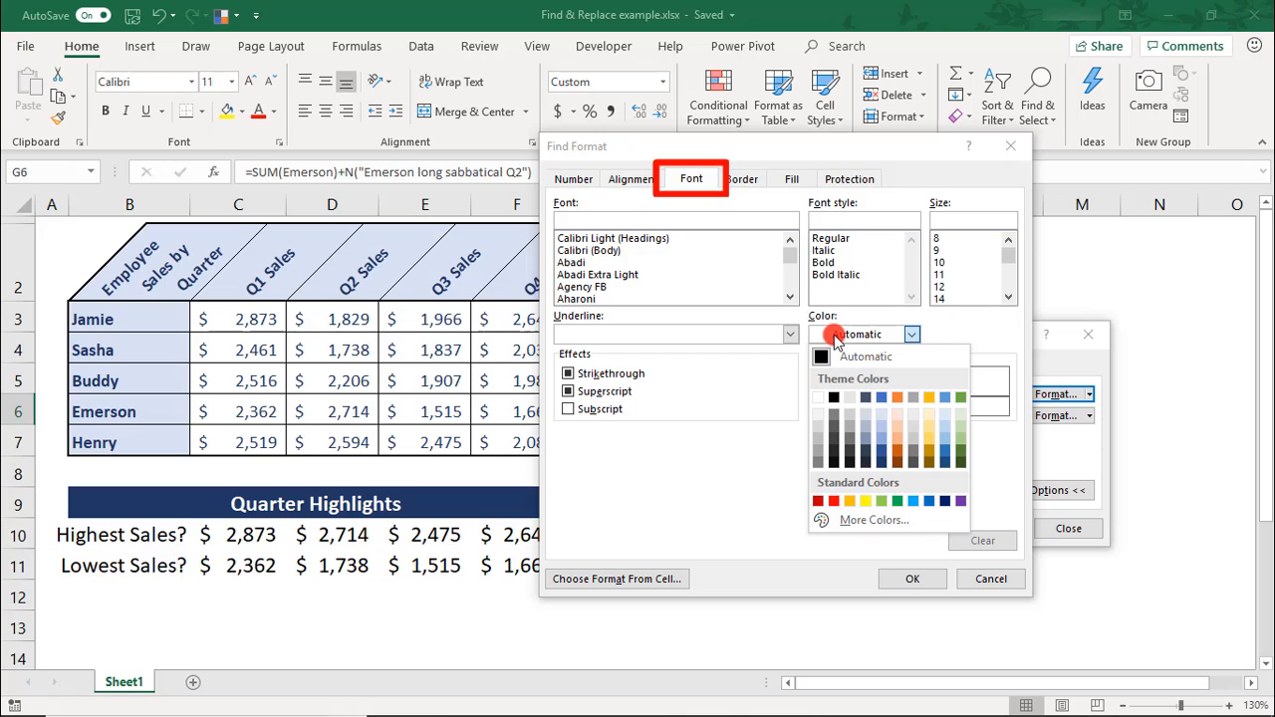
click(883, 461)
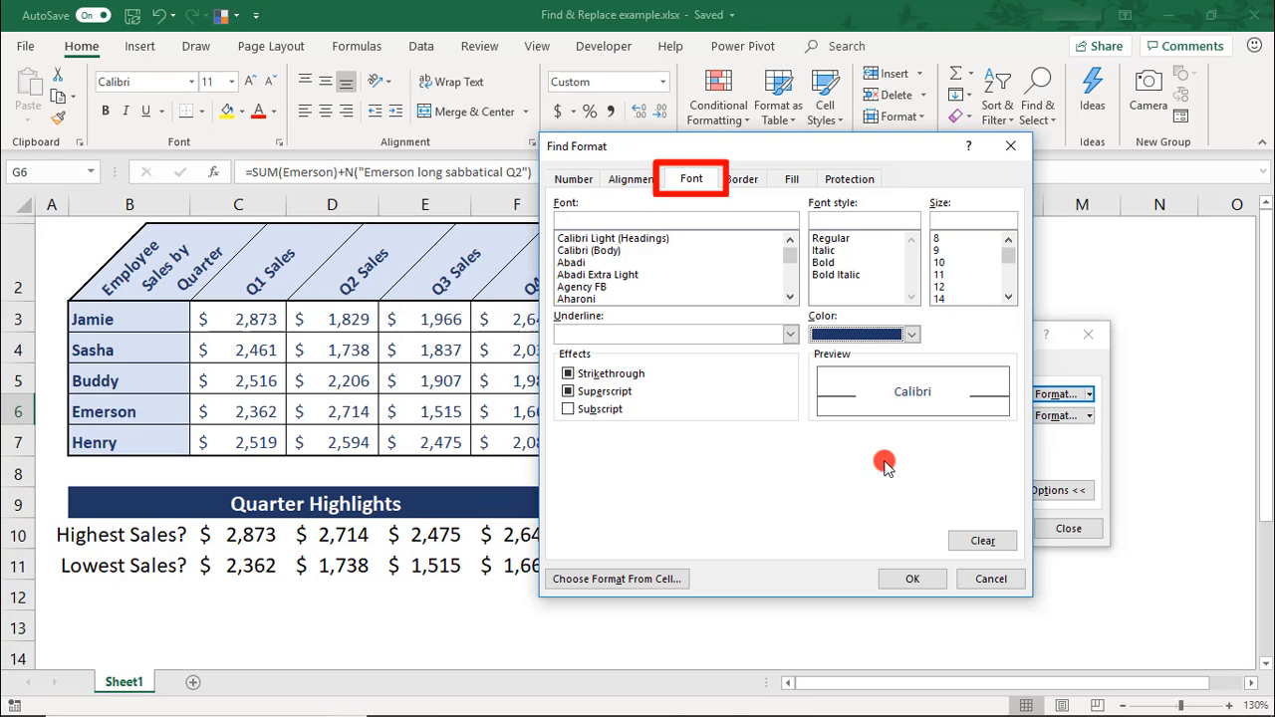
click(839, 263)
click(792, 179)
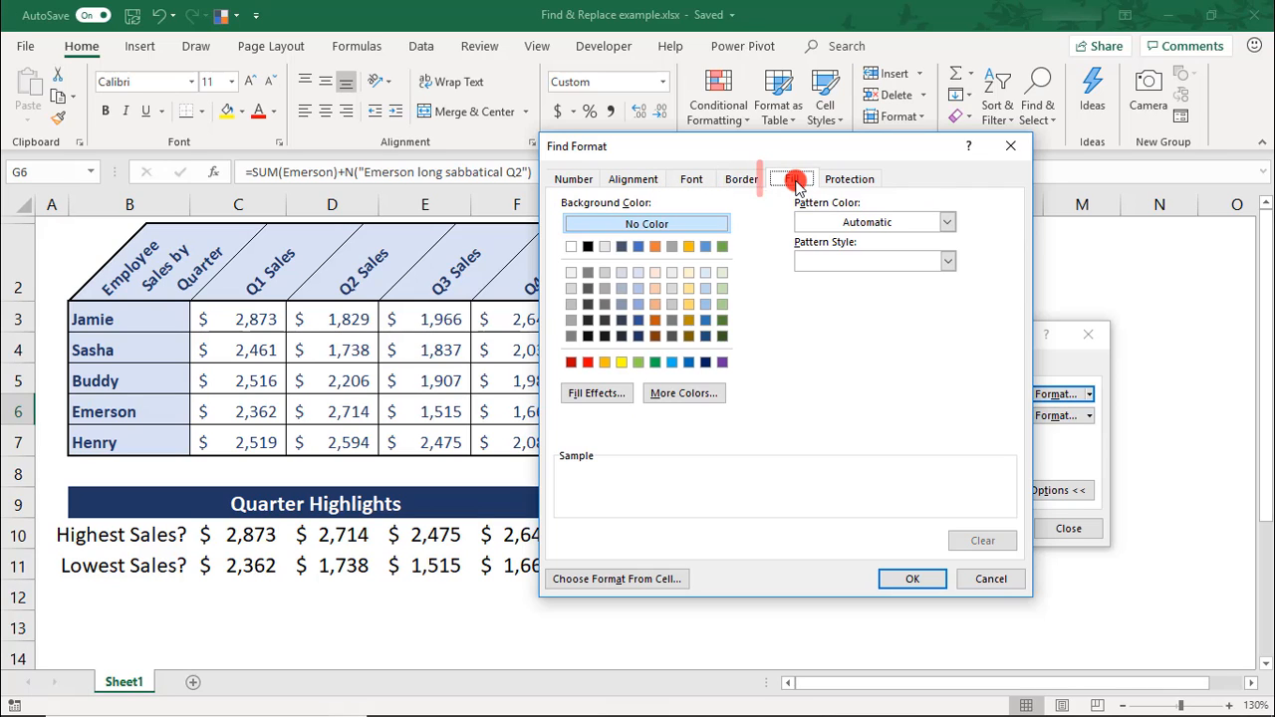
click(638, 272)
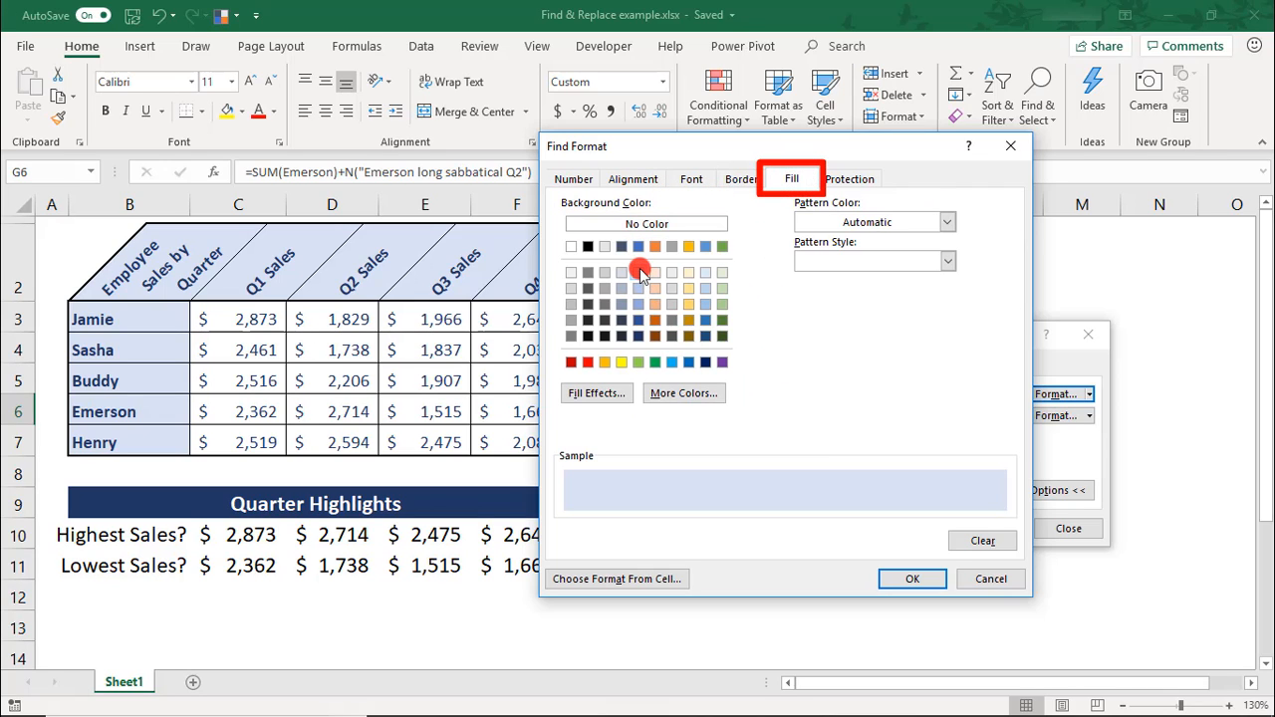
click(911, 579)
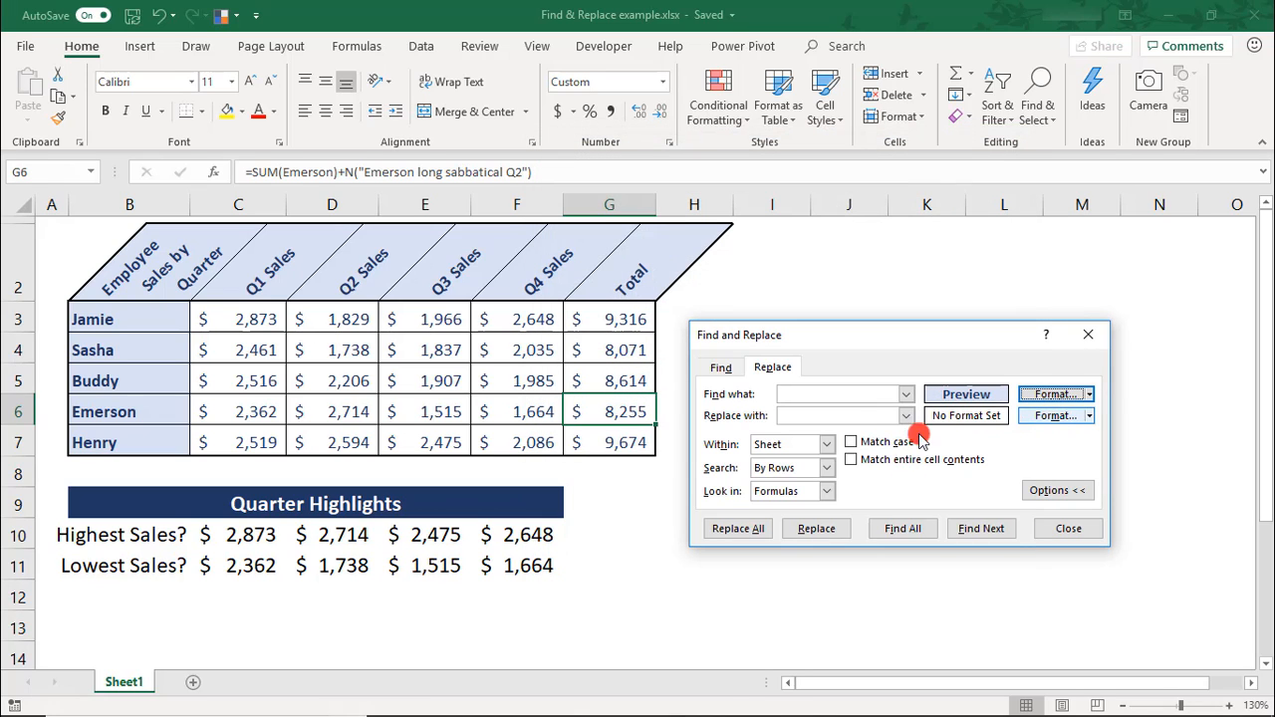
Define the replacement format as bold white font with the darkest blue theme fill.
click(1059, 417)
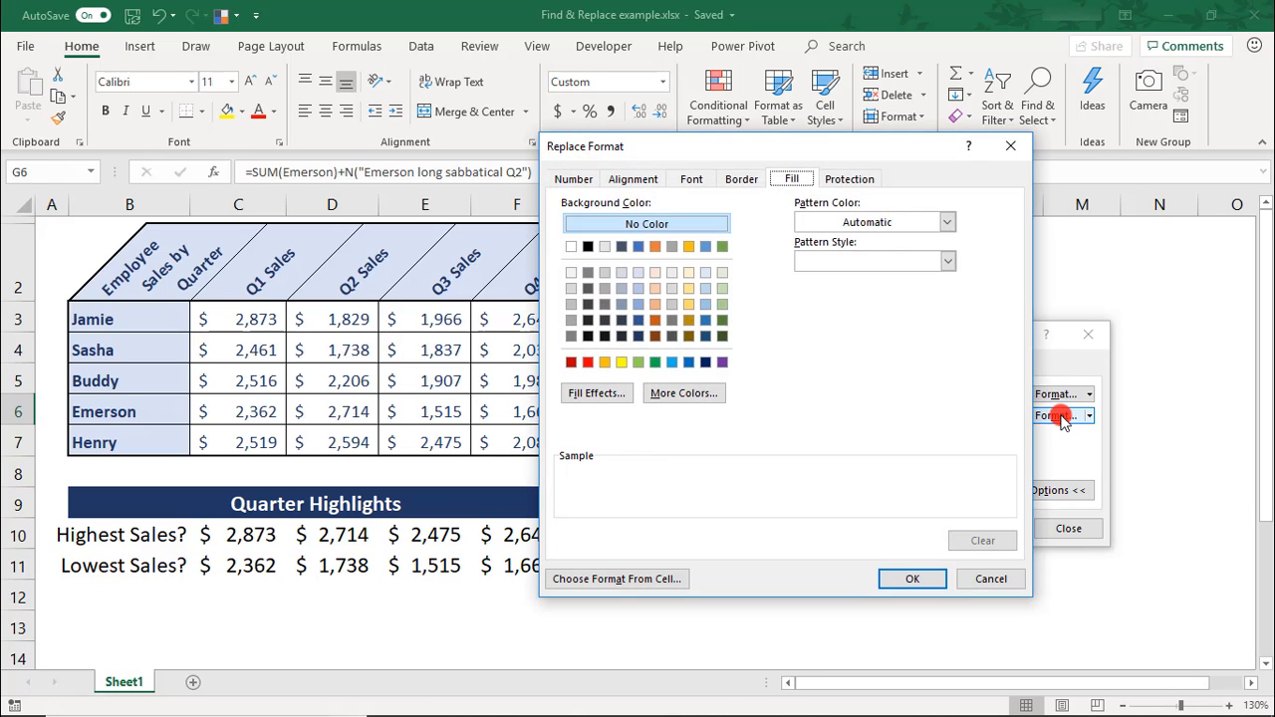
click(681, 180)
click(857, 333)
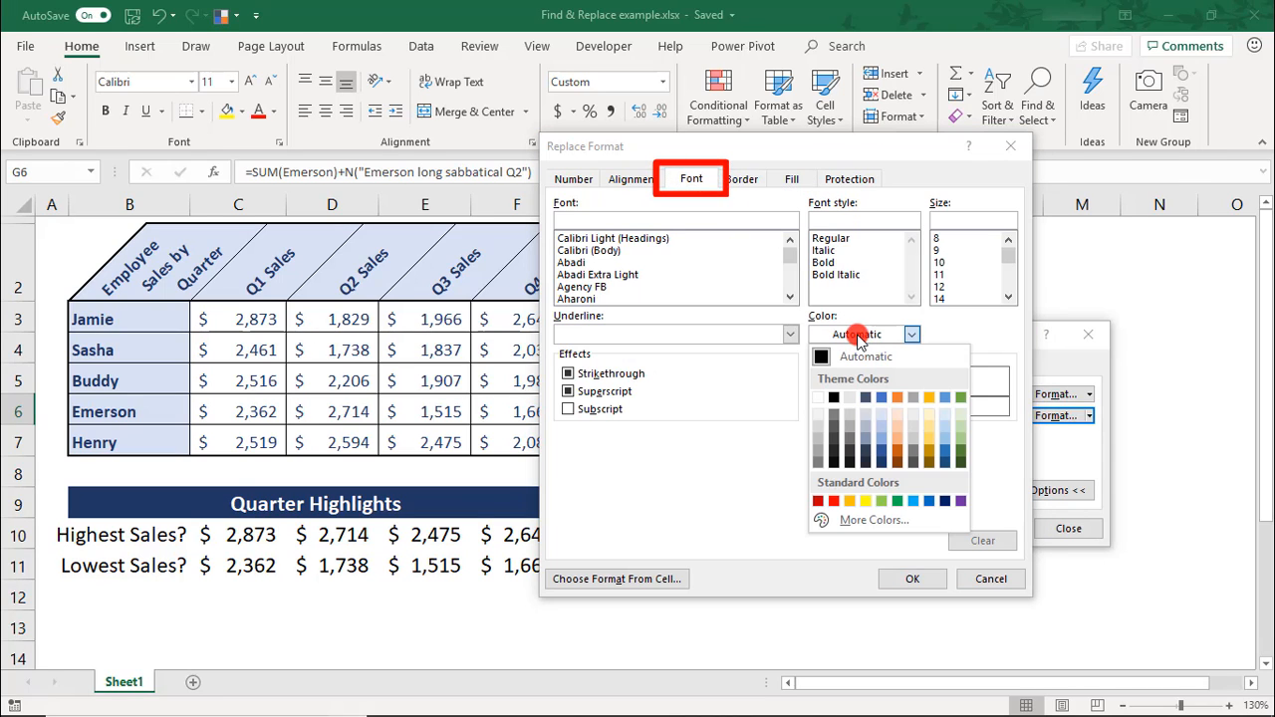
click(818, 397)
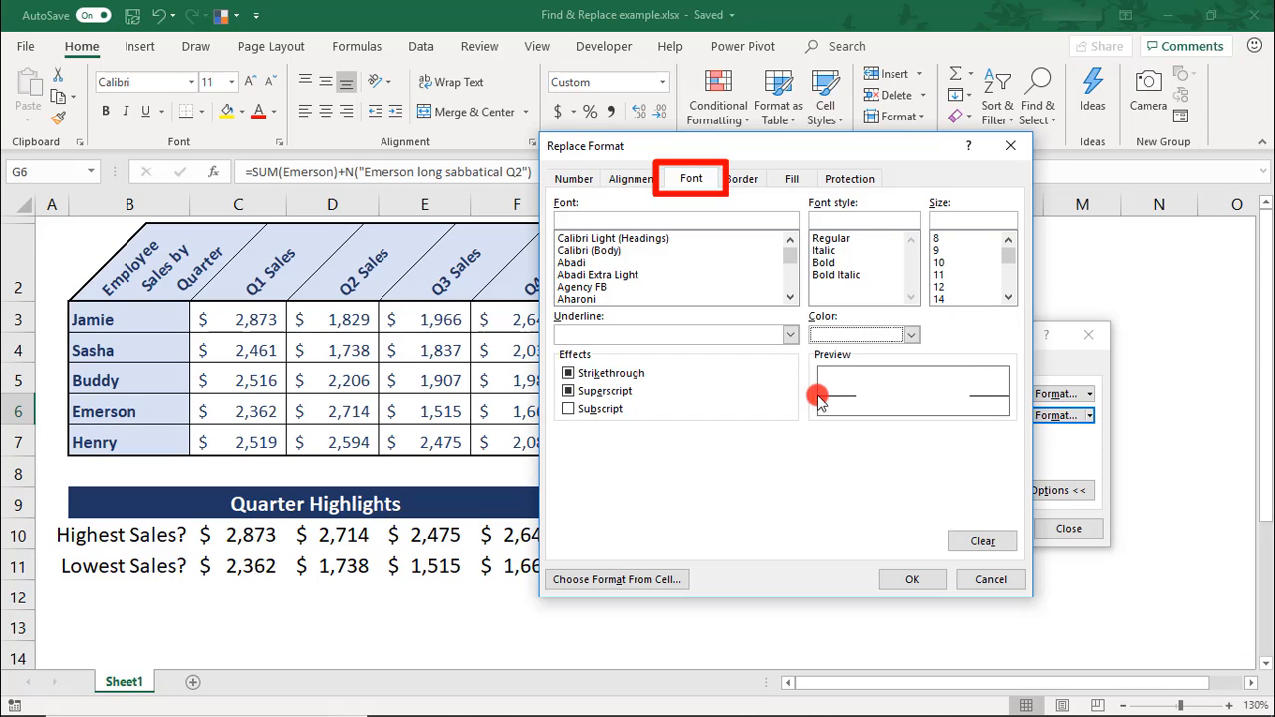
click(859, 274)
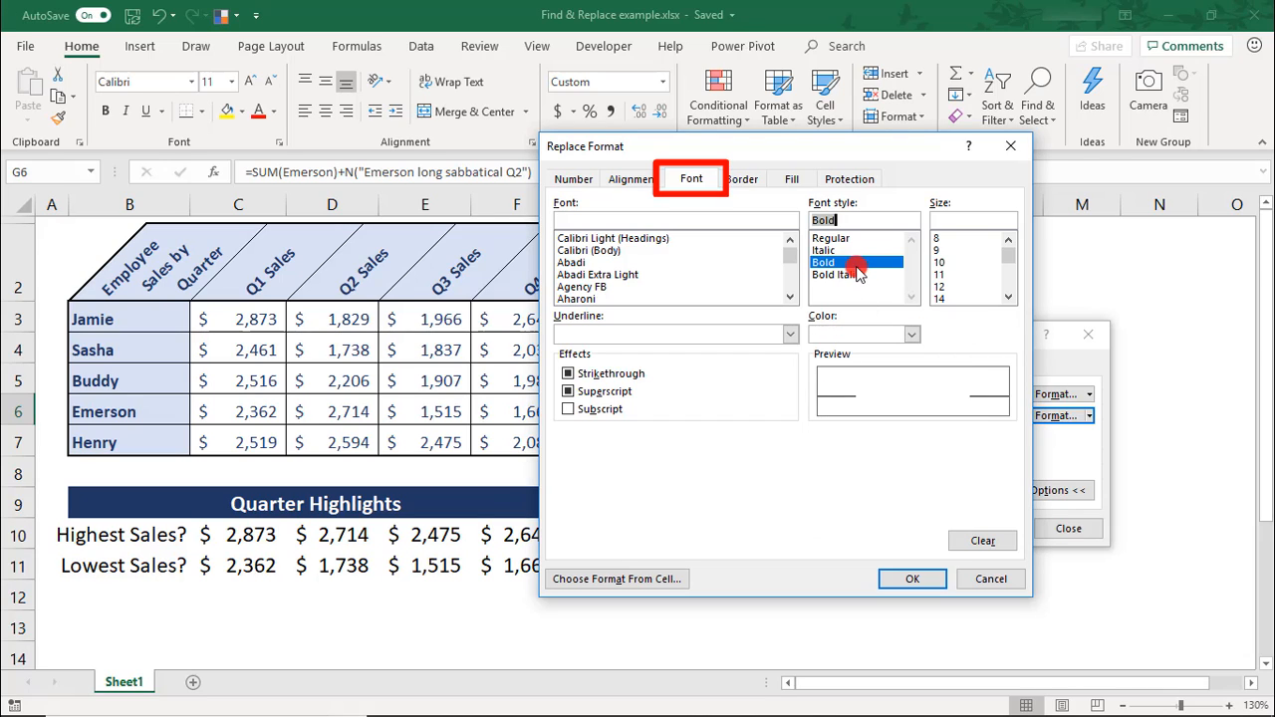
click(797, 180)
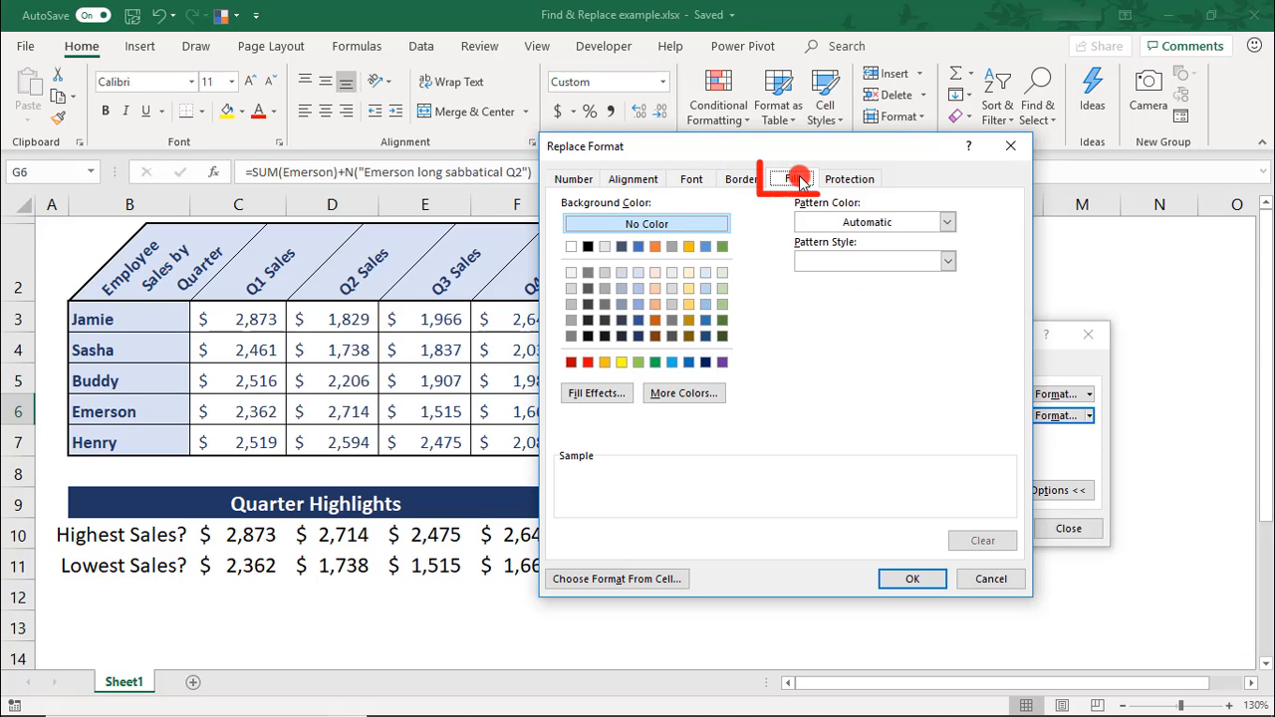
click(639, 337)
click(914, 576)
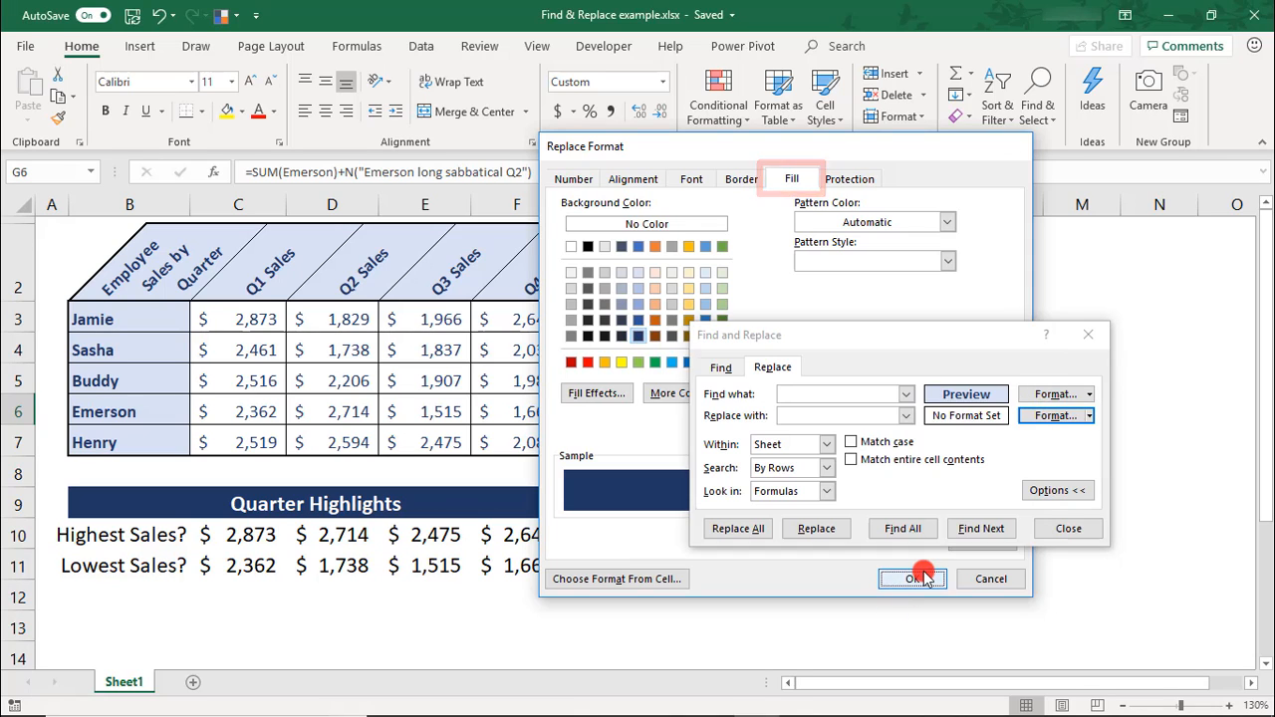
Replace the light blue header formatting with the dark blue formatting across the whole sheet, and close Find and Replace.
click(742, 528)
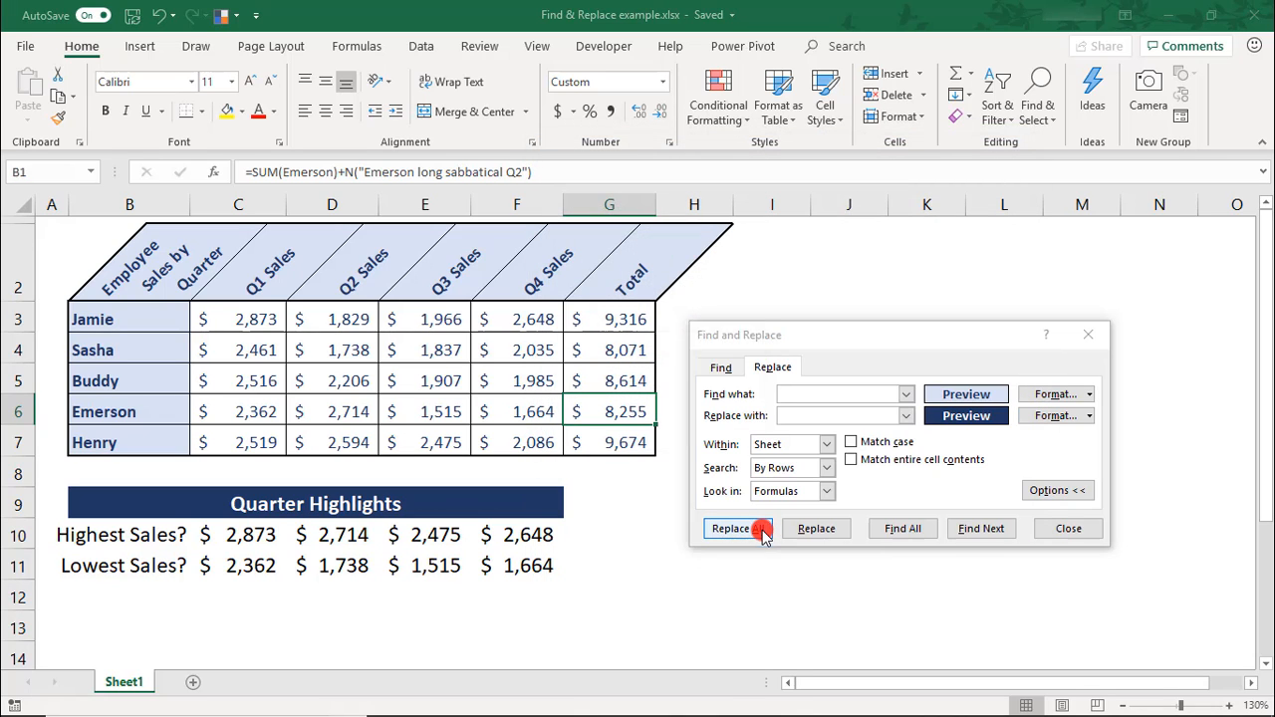
click(648, 418)
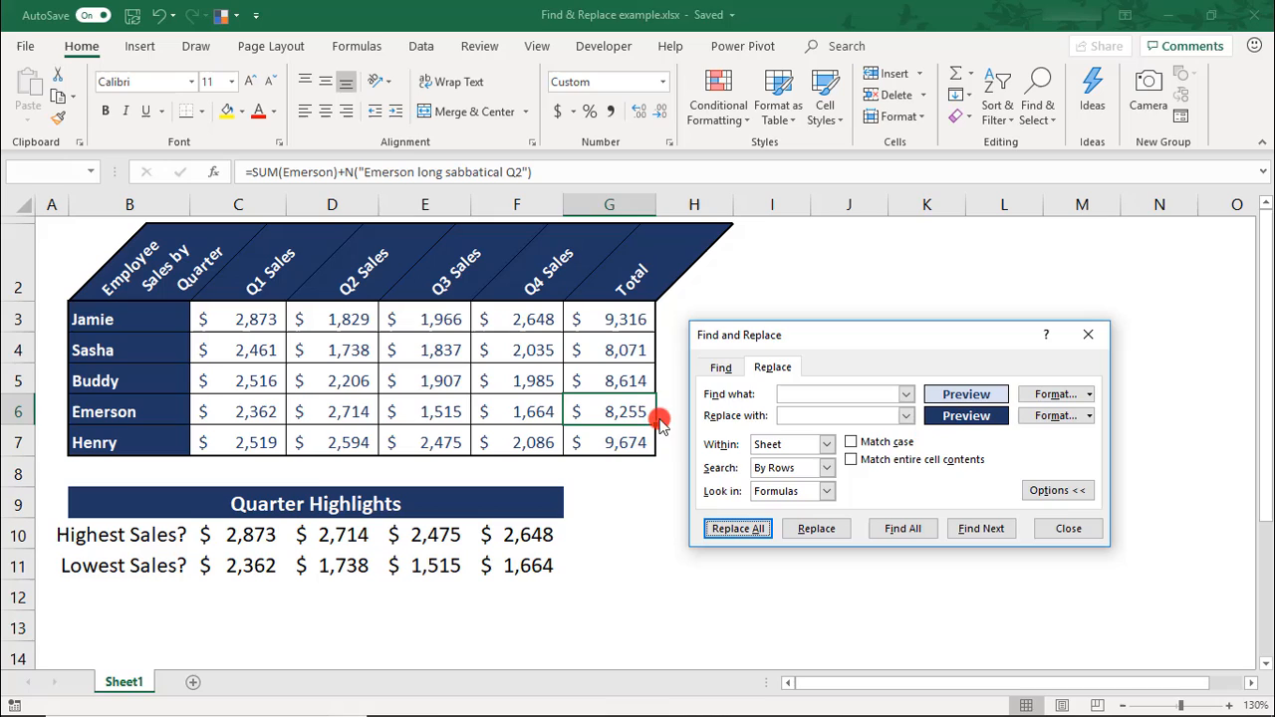
click(1062, 530)
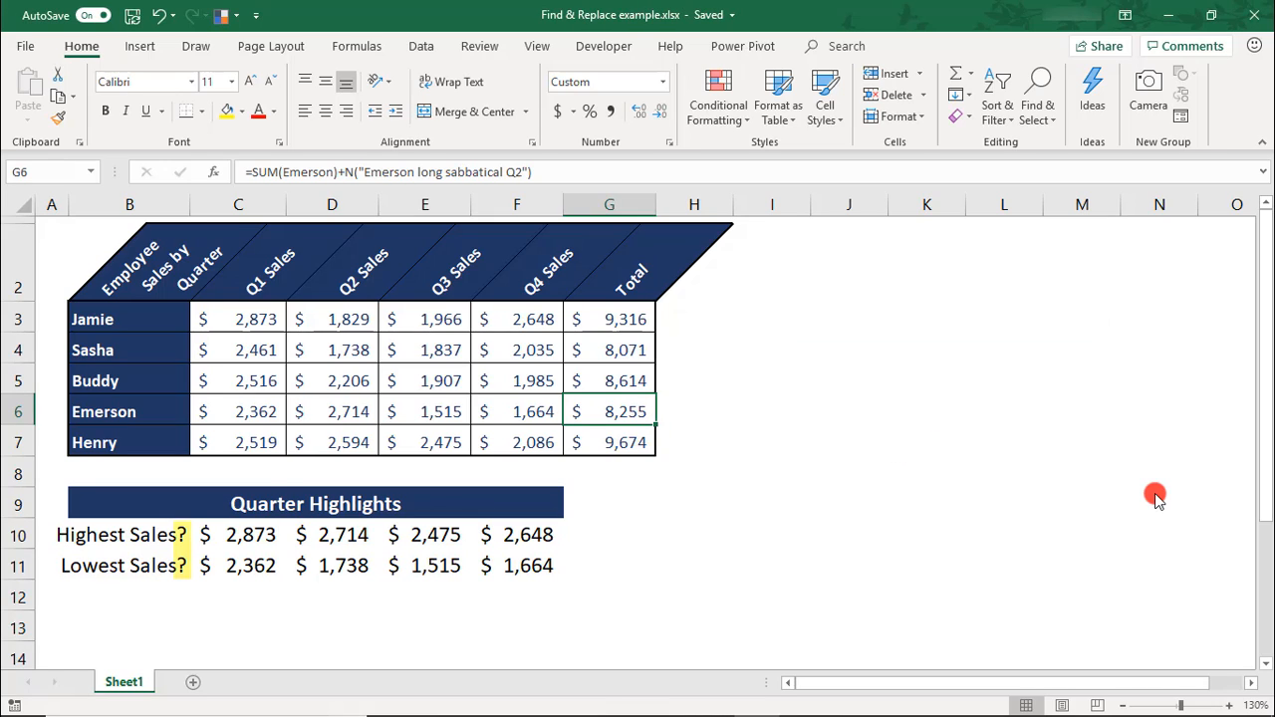
Reopen Find and Replace, clear the search and replacement formats, and set up a replacement of "?" with ":".
key(ctrl+h)
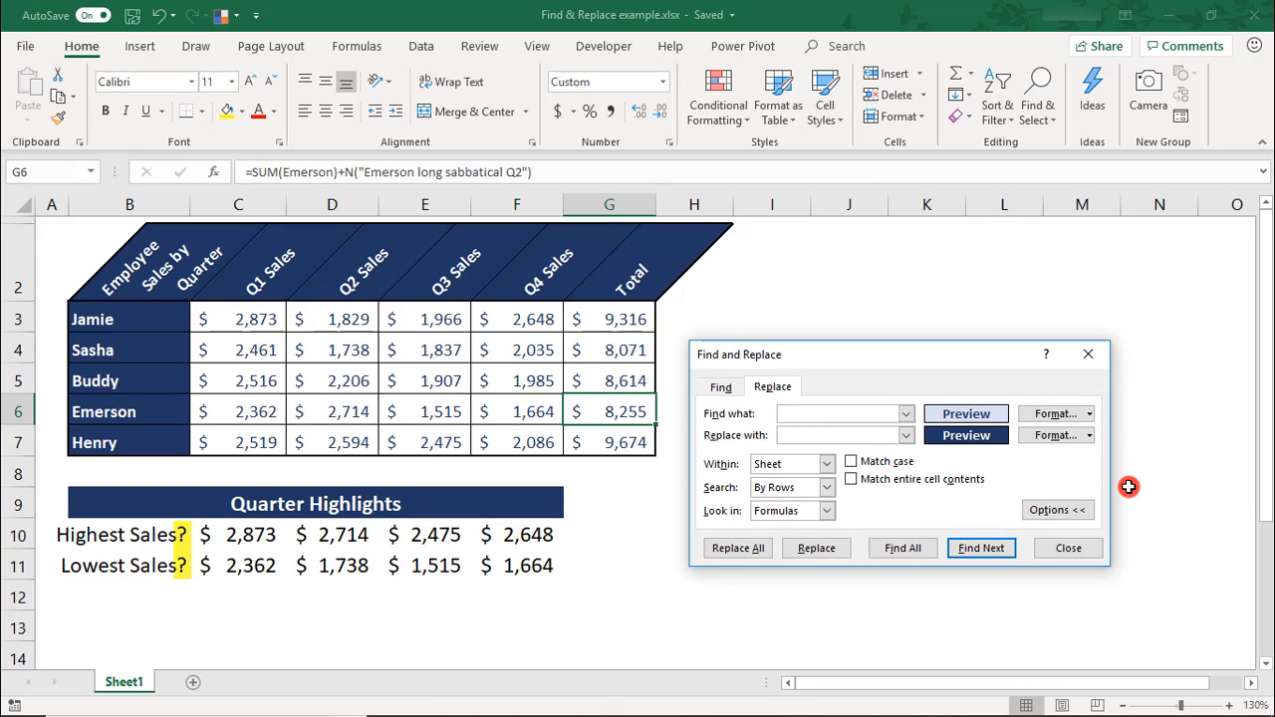
click(1089, 413)
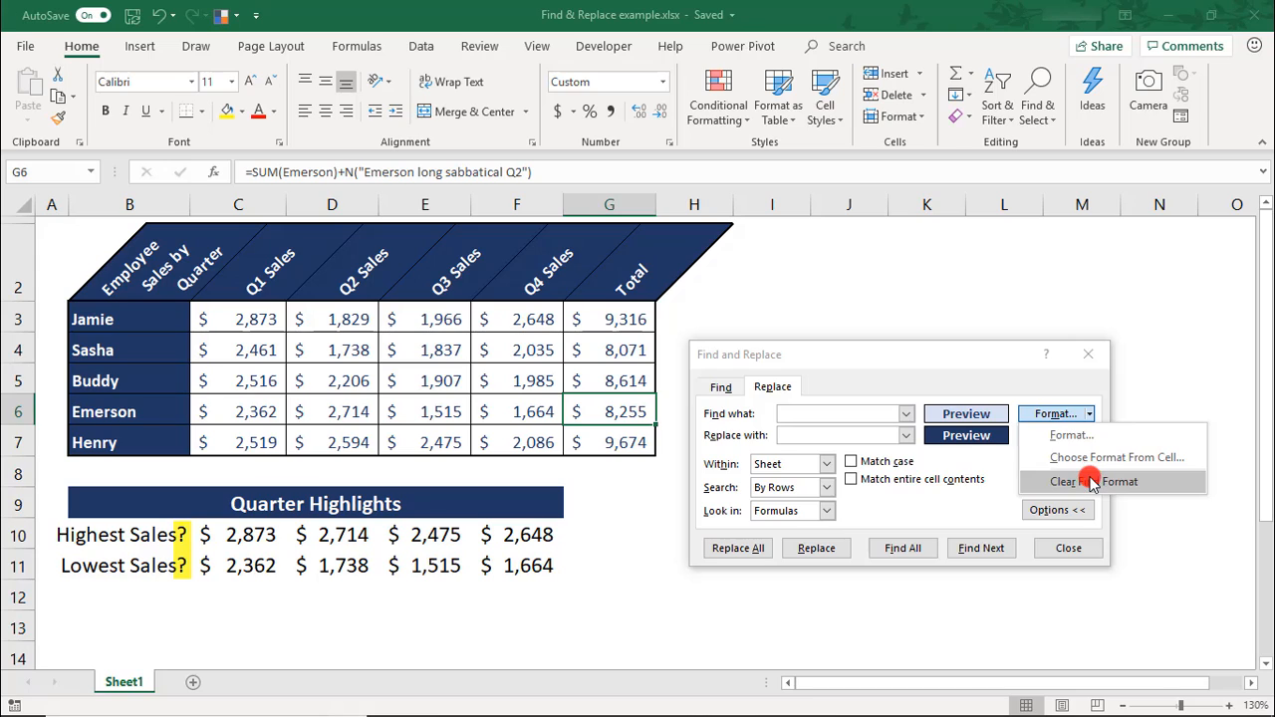
click(1091, 478)
click(1089, 435)
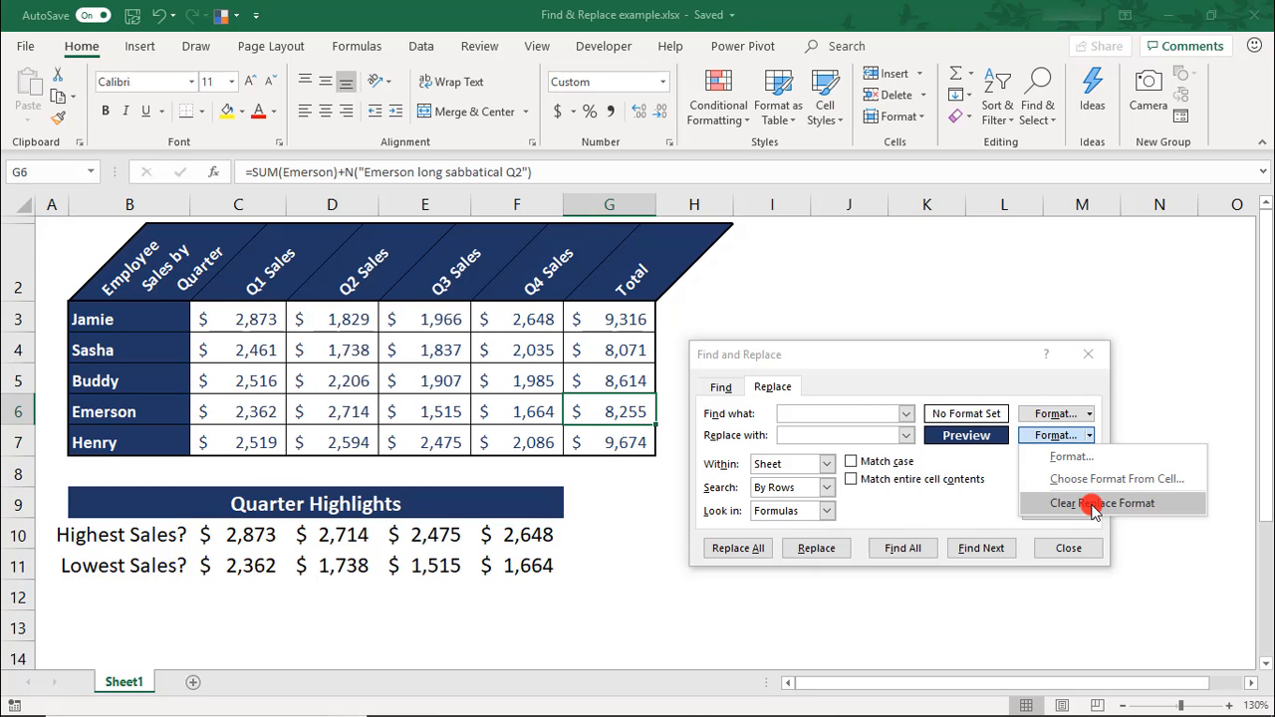
click(1092, 502)
click(826, 410)
text(?)
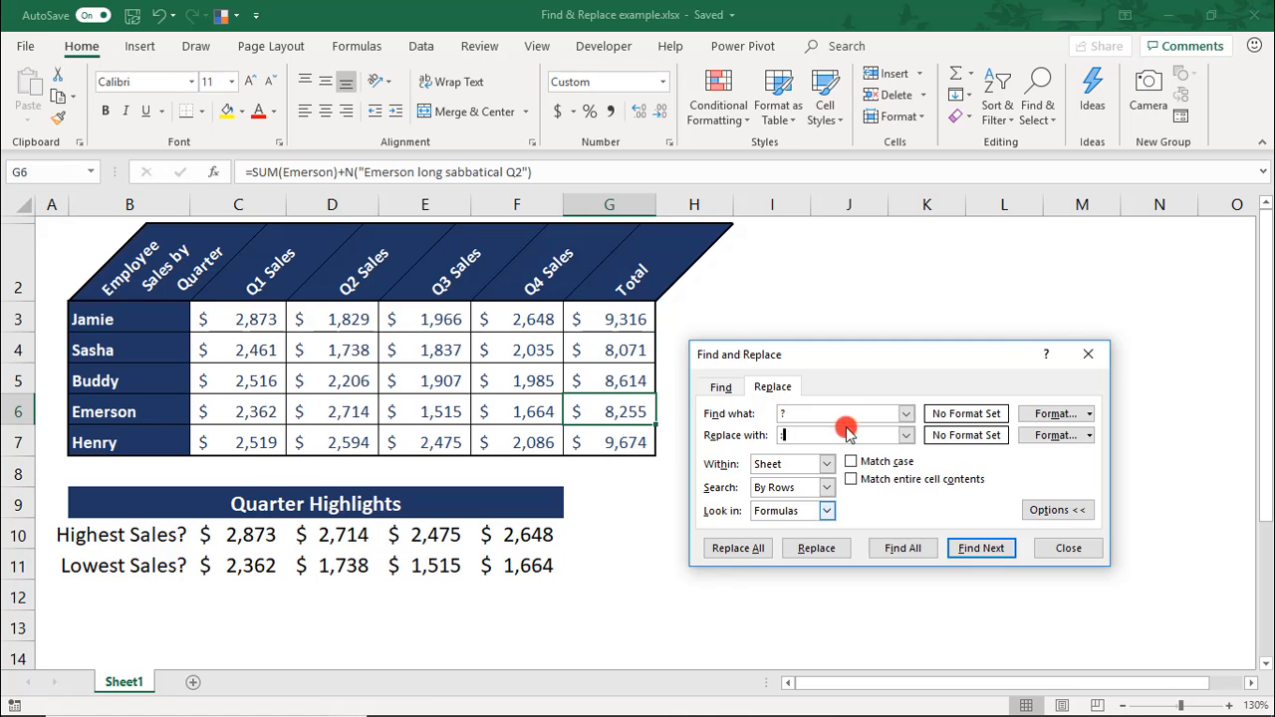
Try to replace all occurrences of "?" with ":" on the sheet, and undo the replacement.
click(737, 547)
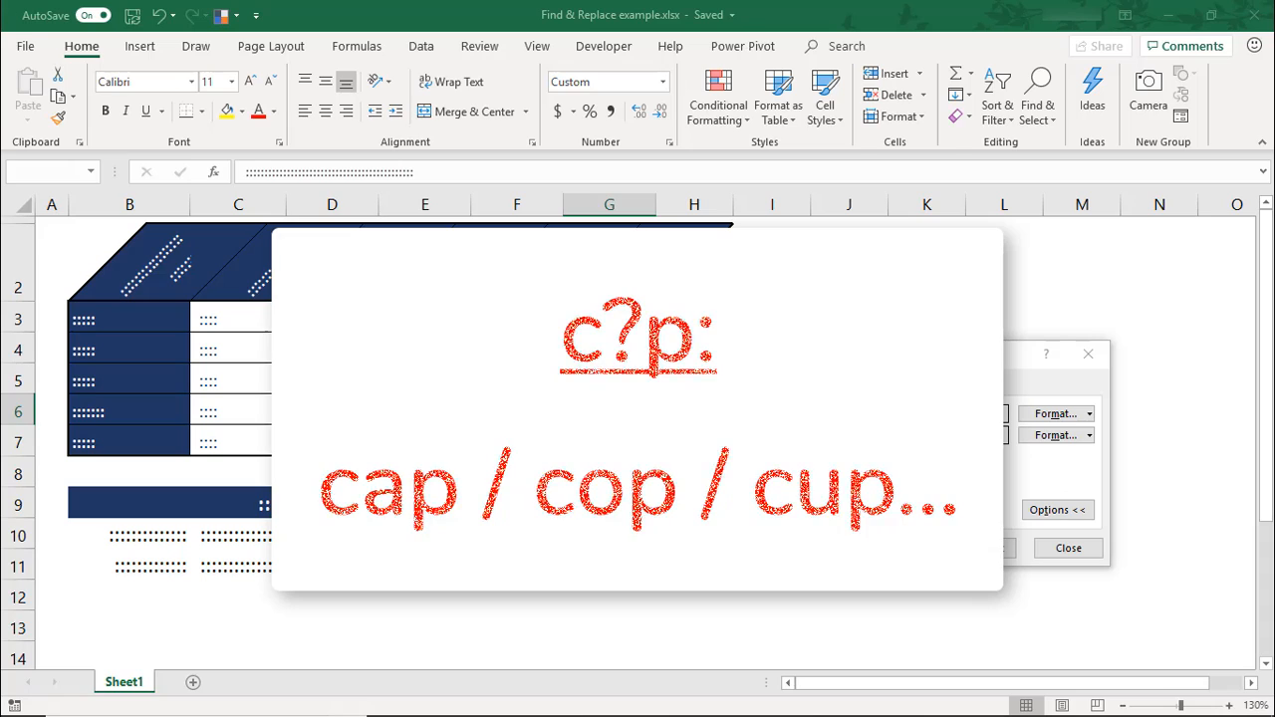
click(737, 549)
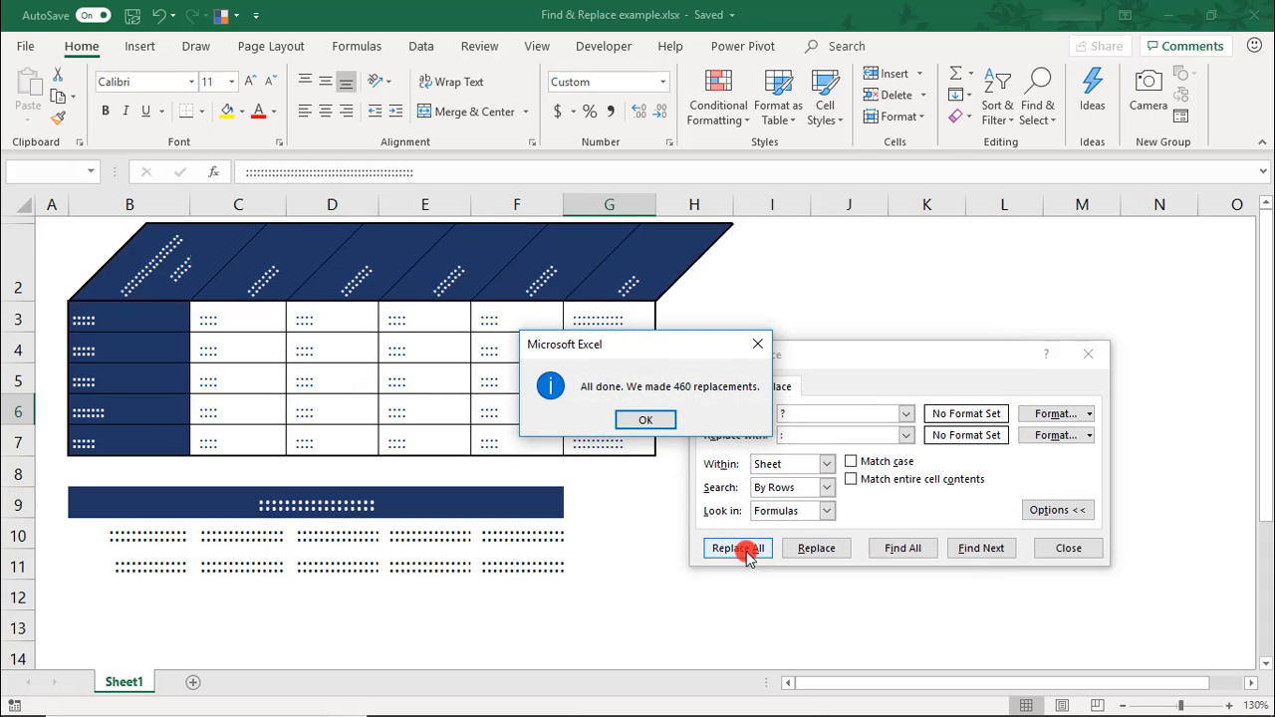
click(666, 420)
key(ctrl+z)
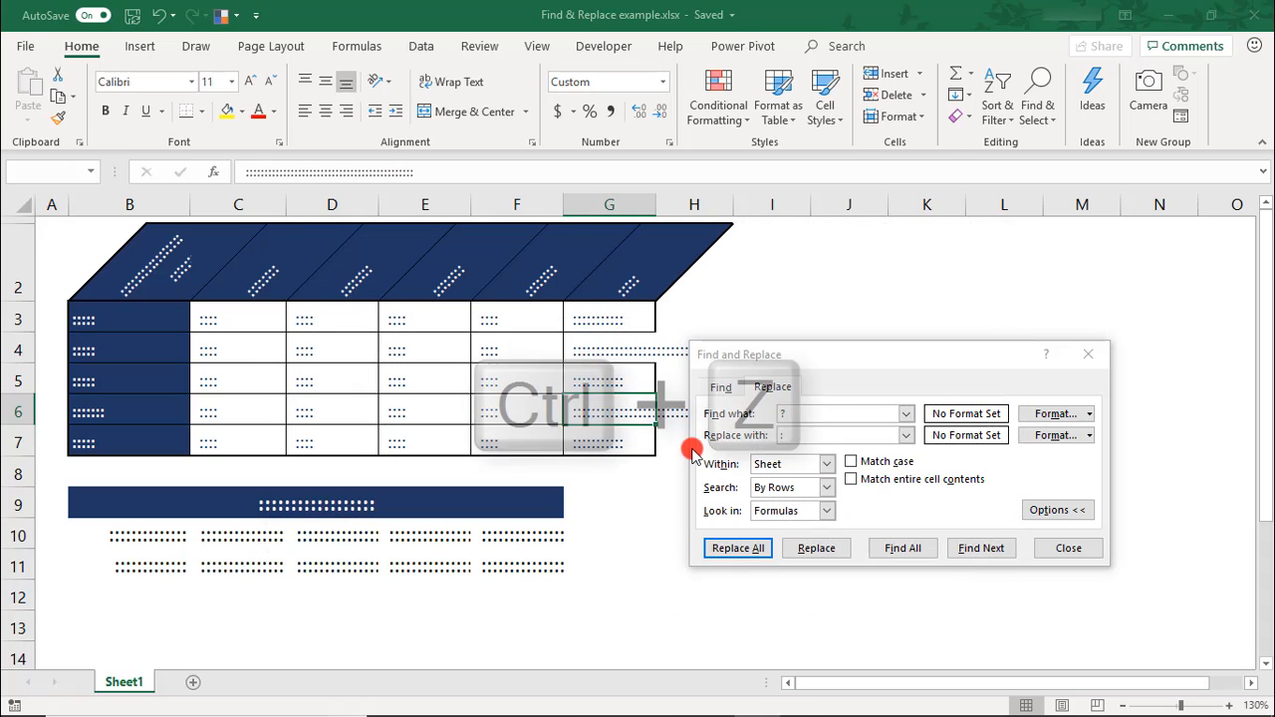
Change the search text to "~?", replace all literal question marks with ":", and close Find and Replace.
key(ctrl+h)
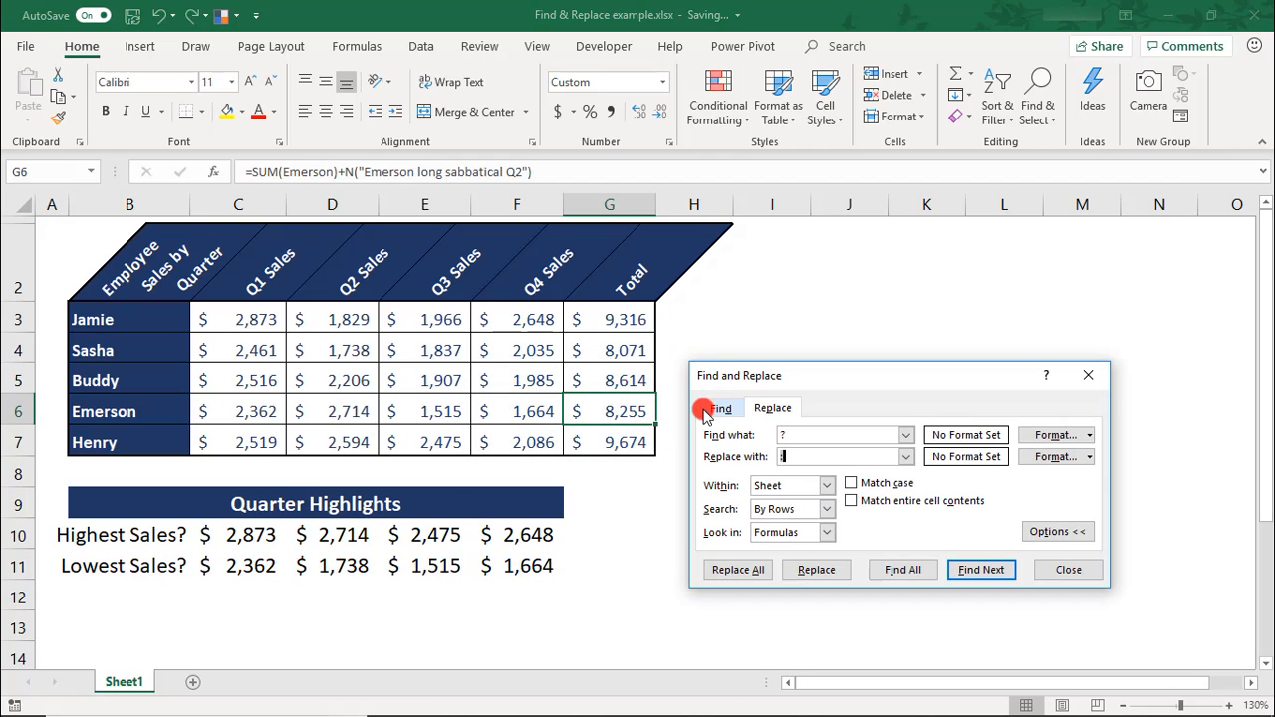
click(781, 436)
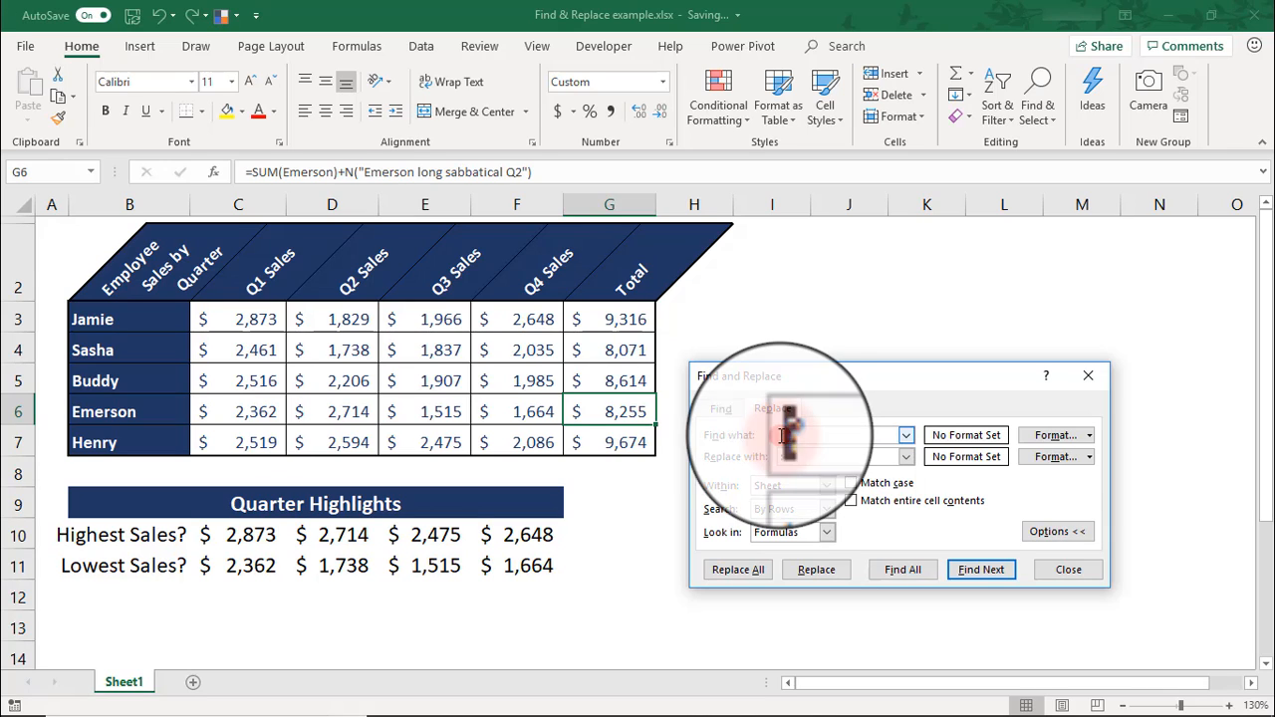
text(~)
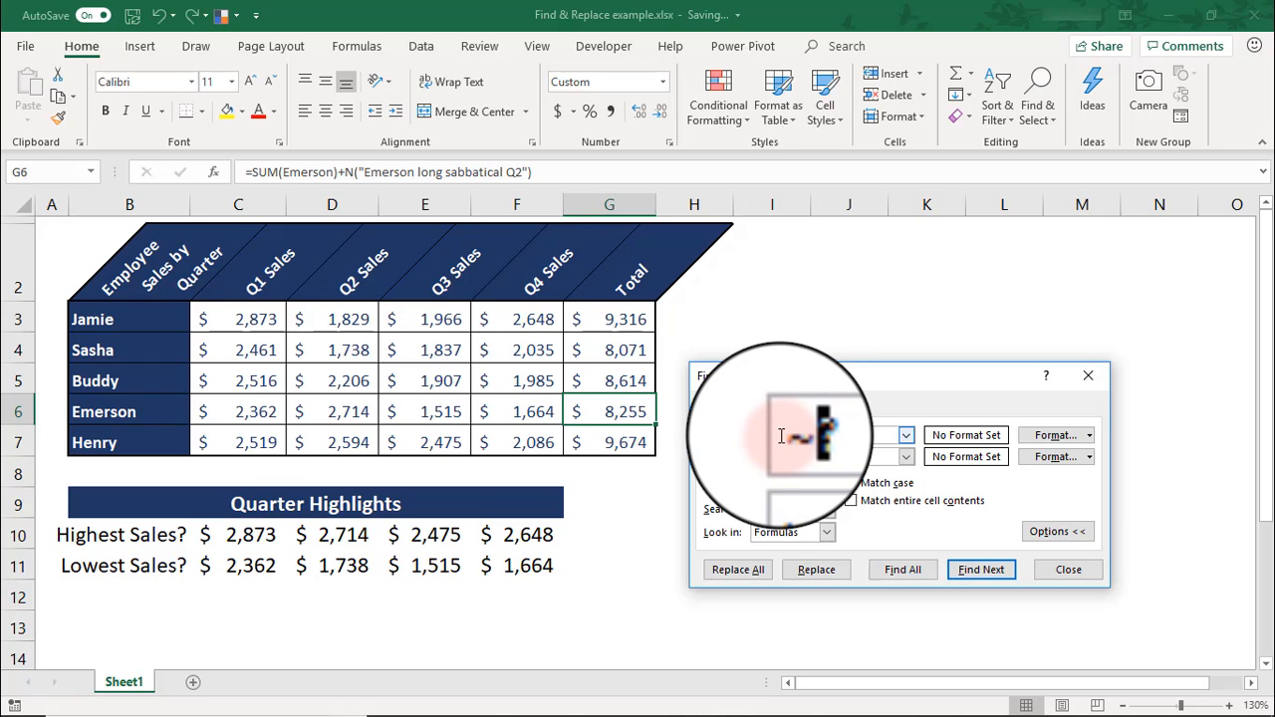
click(747, 569)
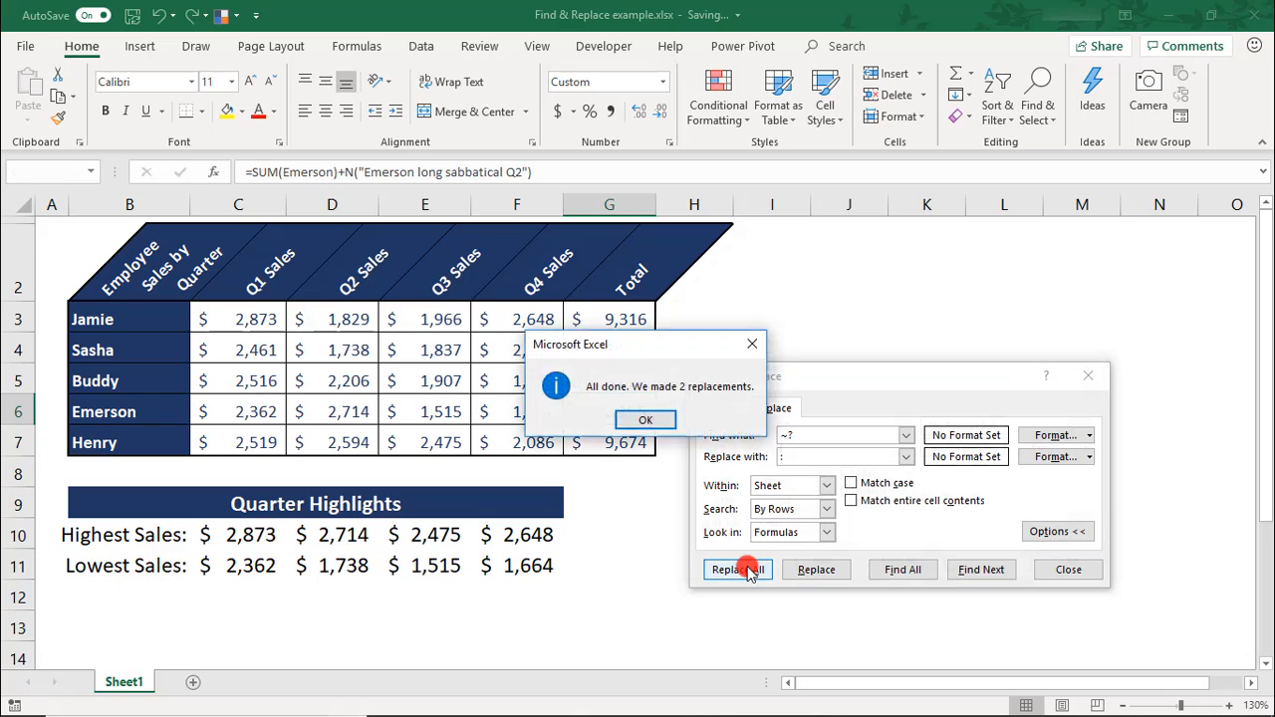
key(Return)
click(1060, 564)
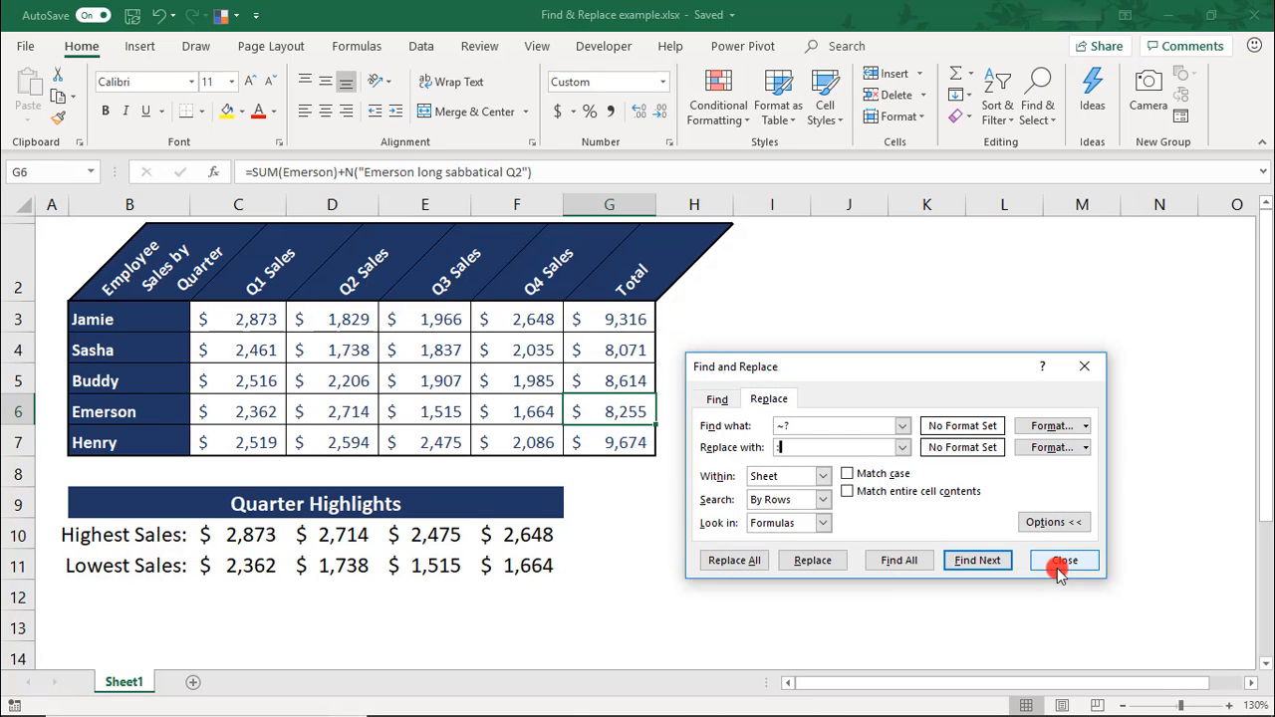